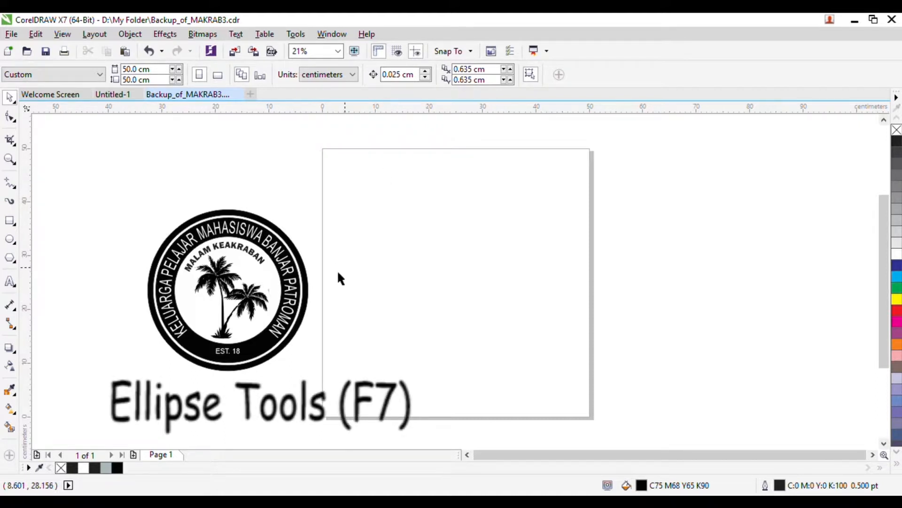
left_click(10, 240)
left_click_drag(369, 233, 511, 352)
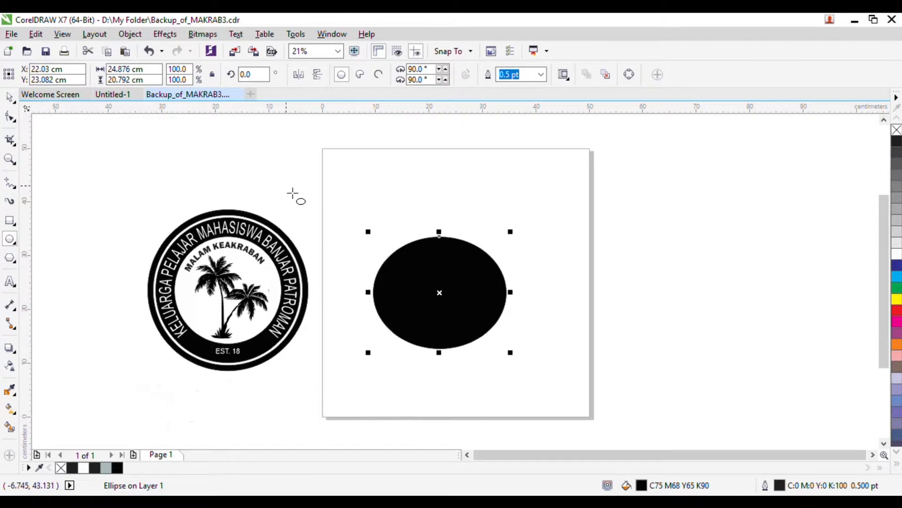
key("ctrl+z")
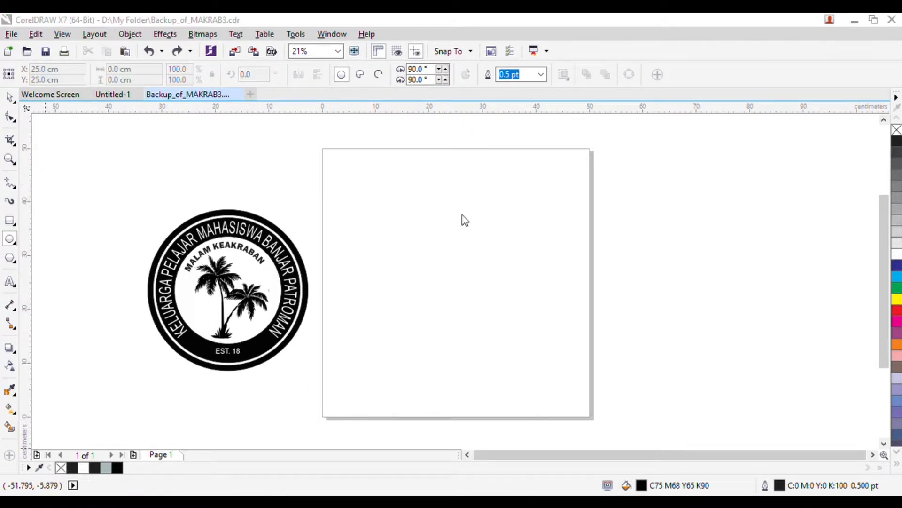
- Draw an ellipse on the page, sized to 30 cm wide and 30 cm high, and move it to roughly the page centre
left_click_drag(338, 245, 501, 326)
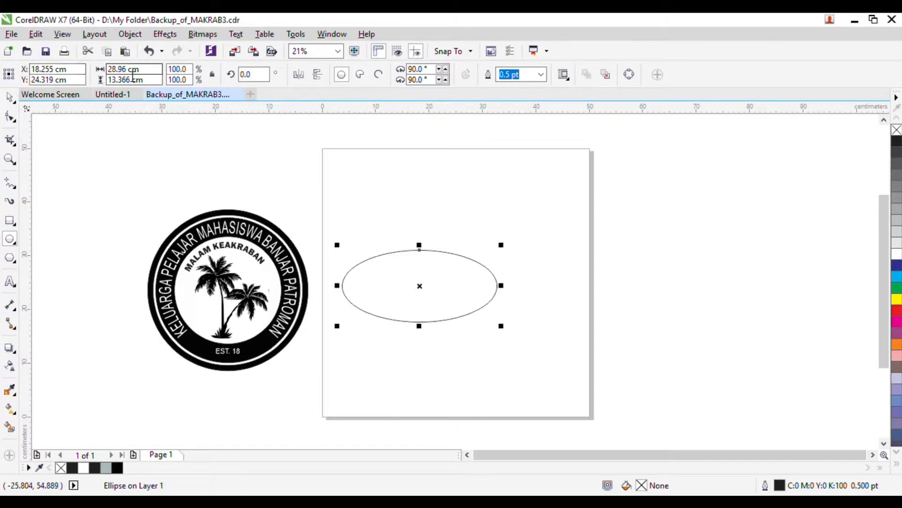
left_click_drag(126, 69, 99, 72)
type("30")
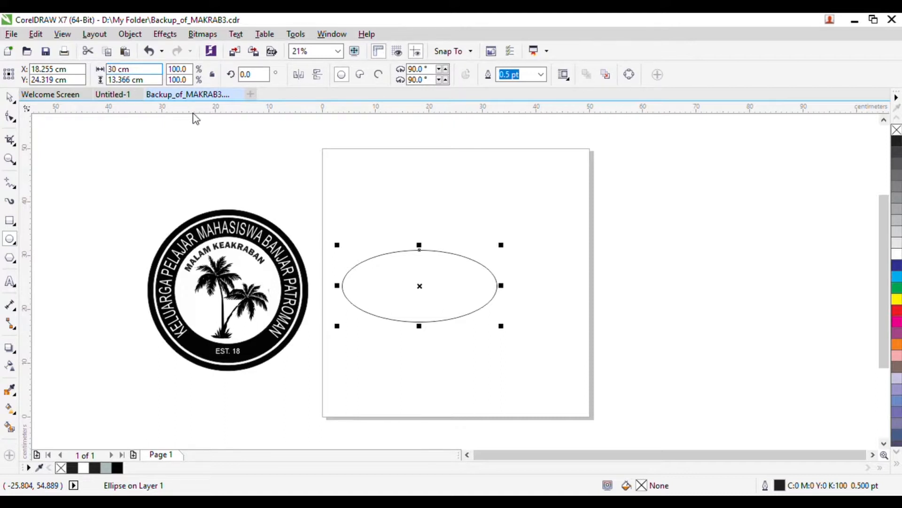
key("Return")
left_click_drag(138, 84, 107, 92)
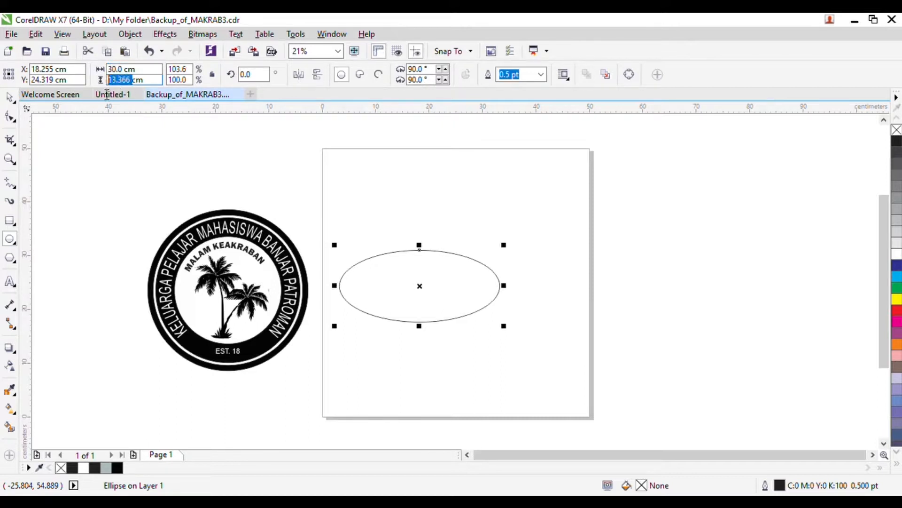
type("30")
key("Return")
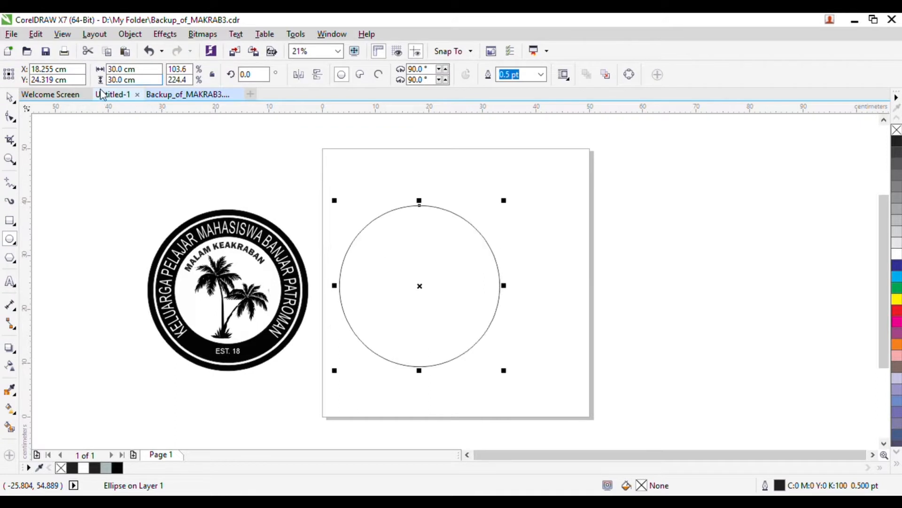
left_click(7, 97)
left_click_drag(415, 233, 447, 228)
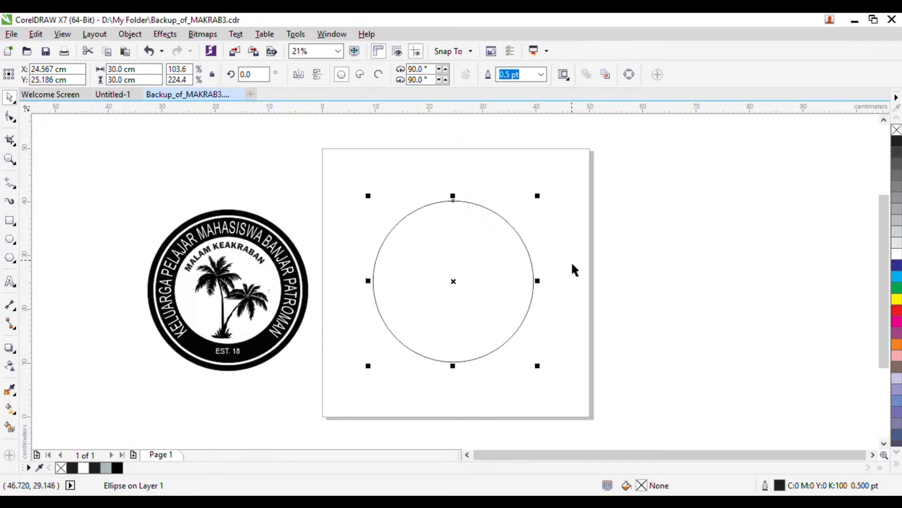
- Try outline widths of 12 pt, 36 pt and 24 pt on the circle
left_click(536, 256)
left_click(456, 217)
left_click(441, 212)
left_click(431, 205)
type("12")
key("Return")
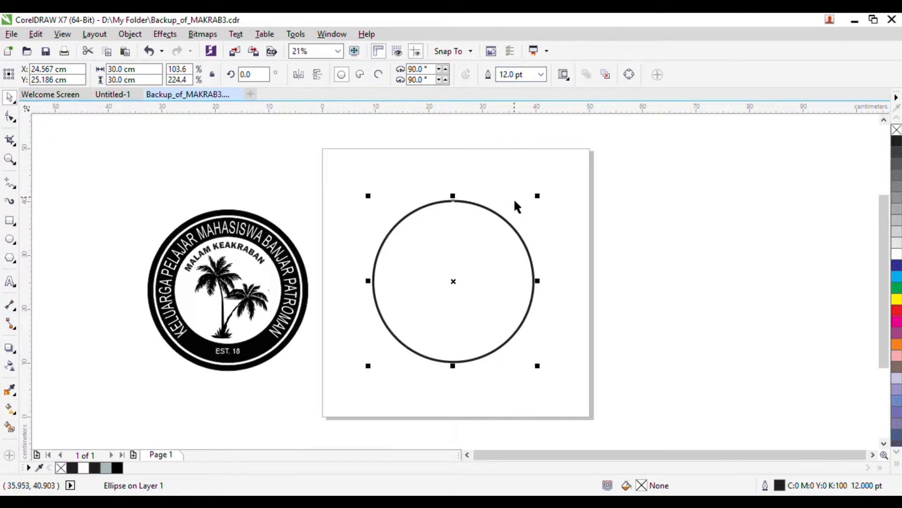
left_click(541, 77)
type("36")
key("Return")
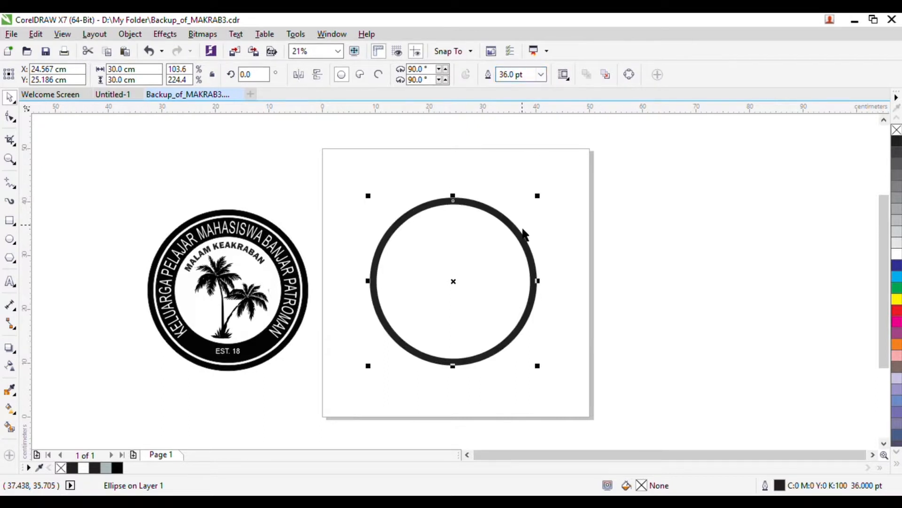
left_click(541, 76)
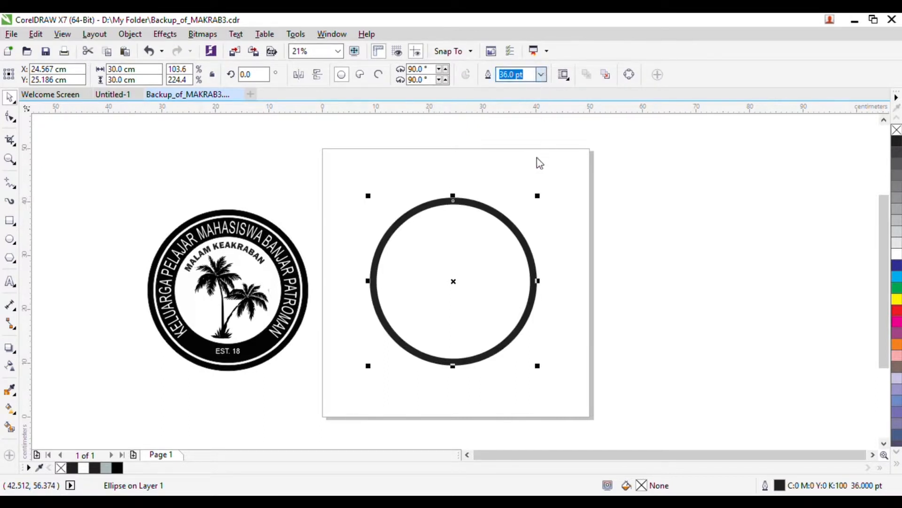
type("24")
key("Return")
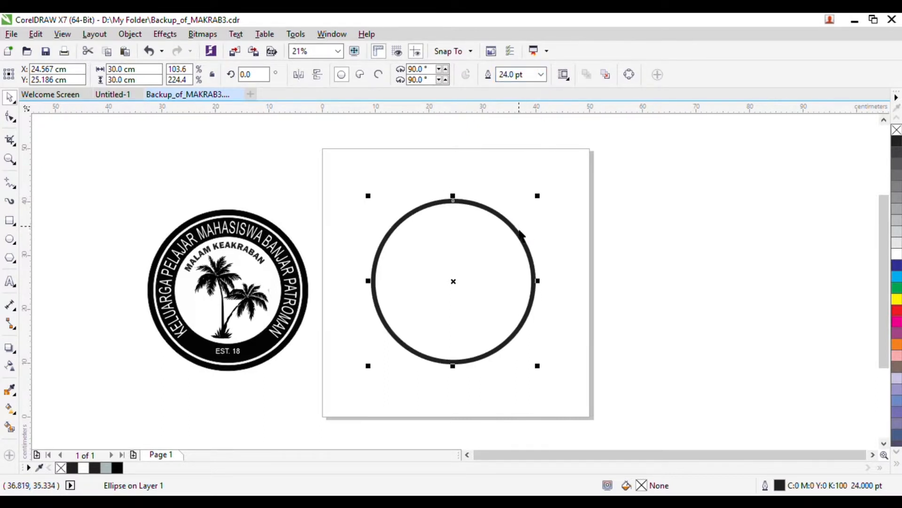
- Set the circle's outline width to 30 pt and deselect it
left_click(517, 82)
left_click(512, 81)
double_click(512, 81)
left_click(505, 80)
key("Delete")
type("30")
key("Return")
left_click(574, 331)
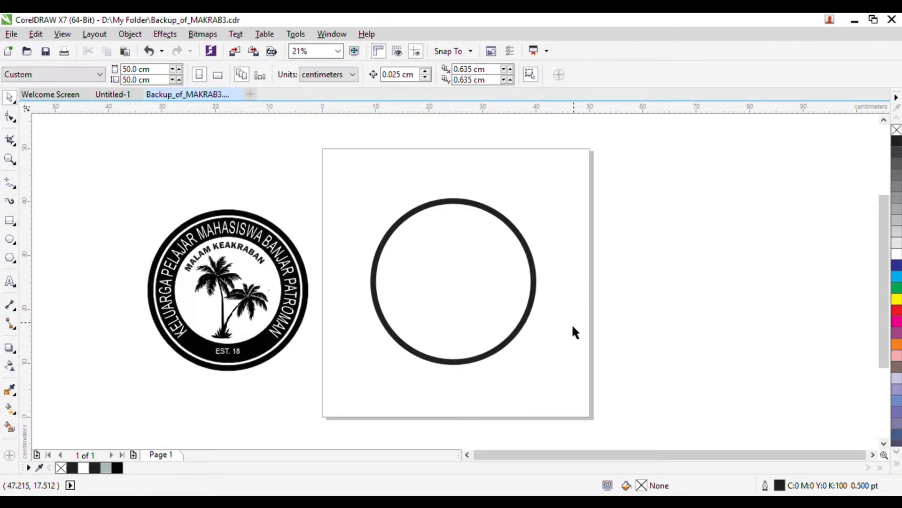
- Copy and paste the circle in place, trying widths of 25 cm and 28 cm for the copy
left_click(508, 222)
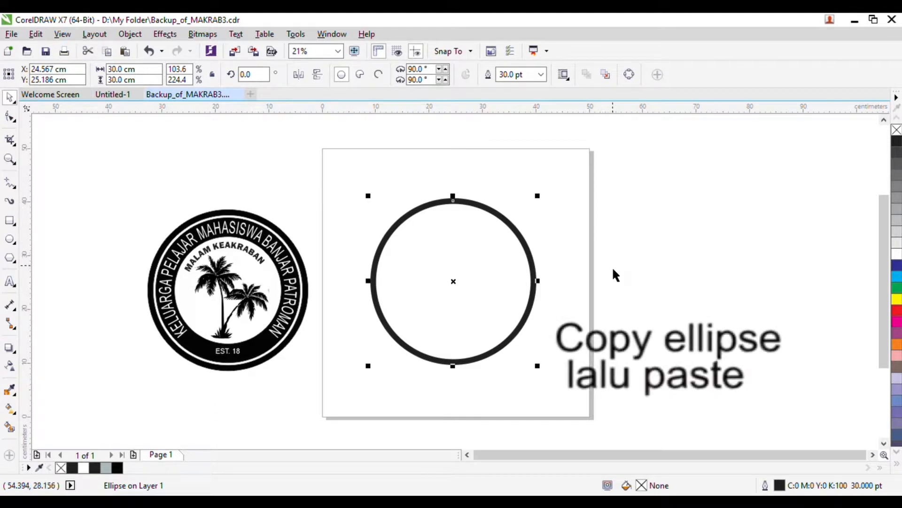
key("ctrl+c")
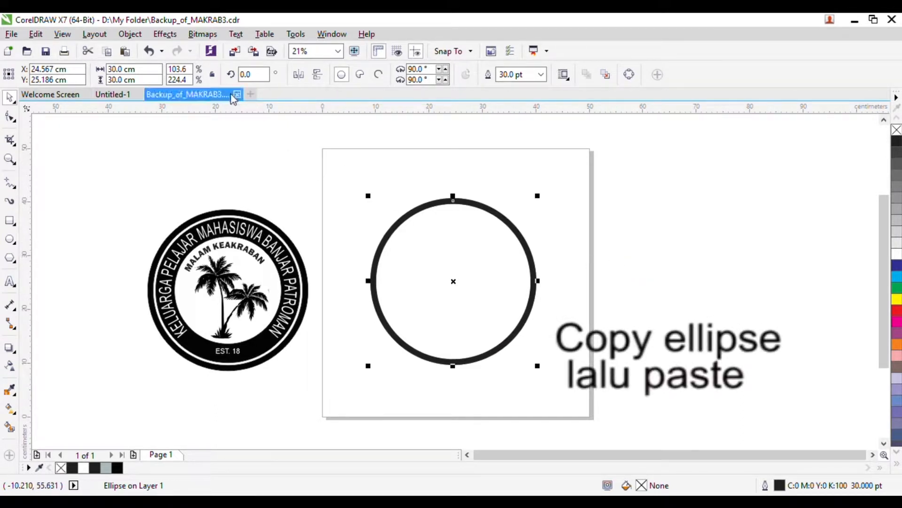
left_click_drag(121, 74, 102, 76)
type("25")
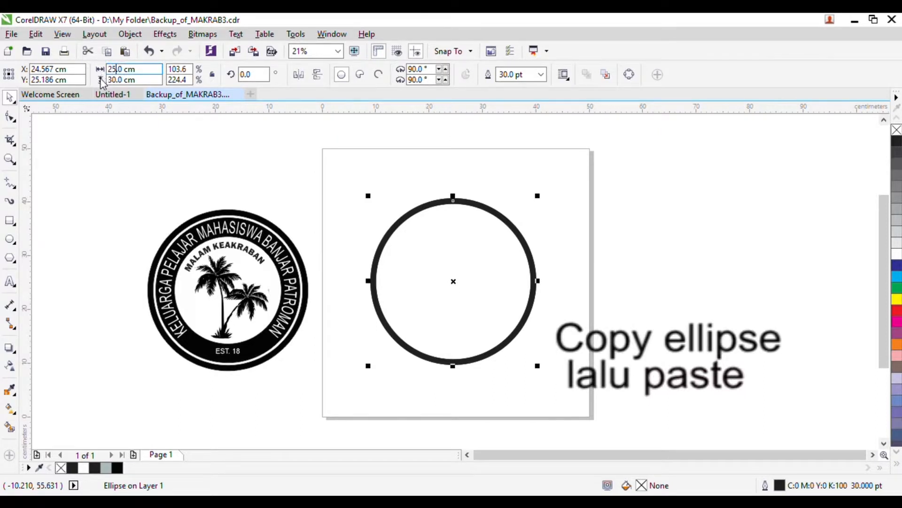
key("Return")
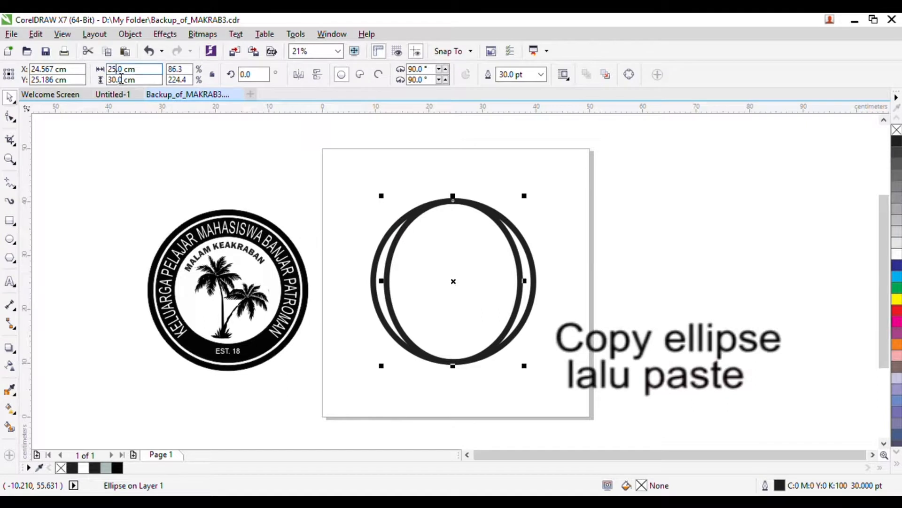
type("8")
key("Return")
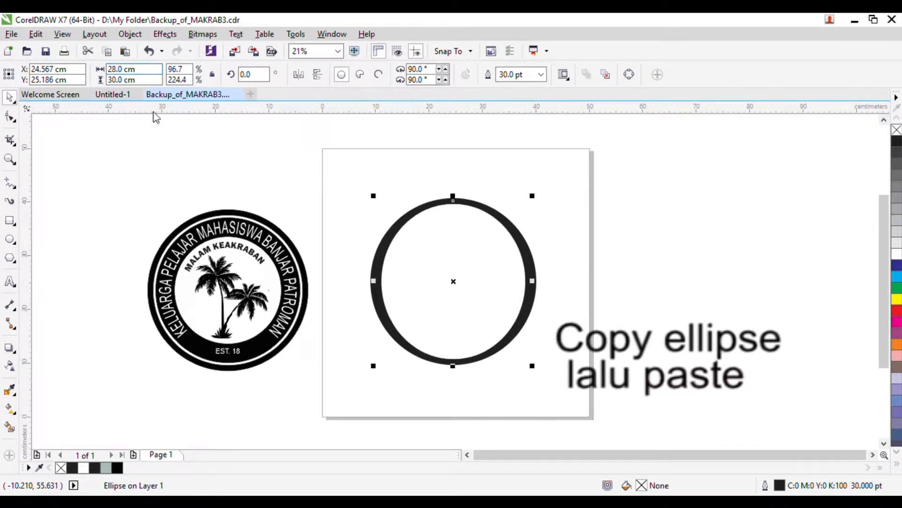
- Set the copied circle's width to 27 cm
left_click(118, 70)
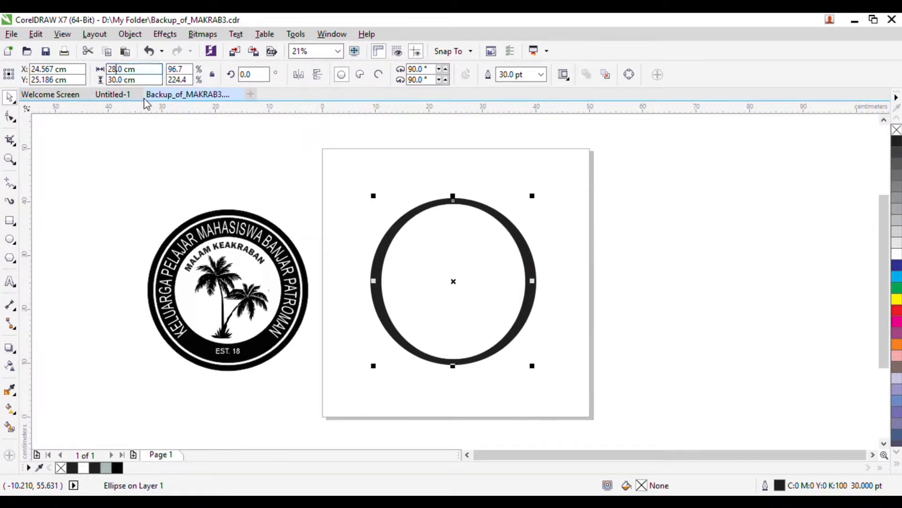
key("BackSpace")
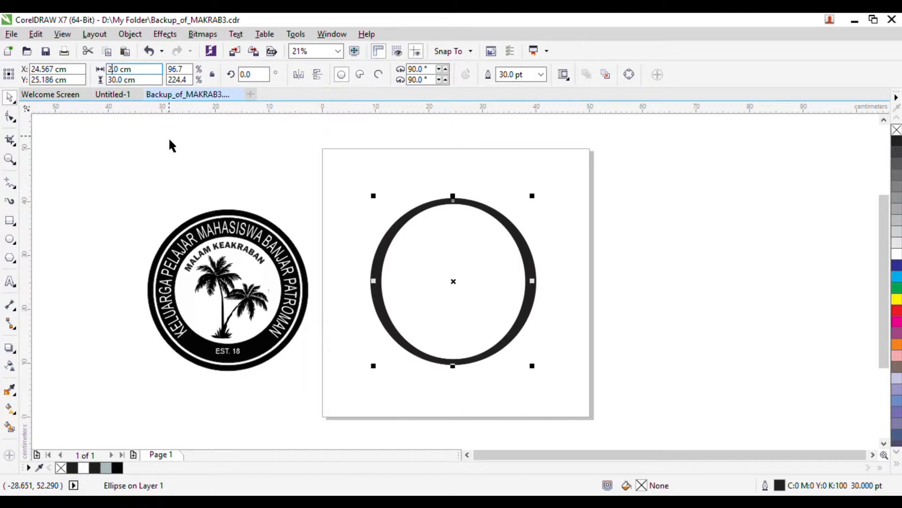
type("7")
key("Return")
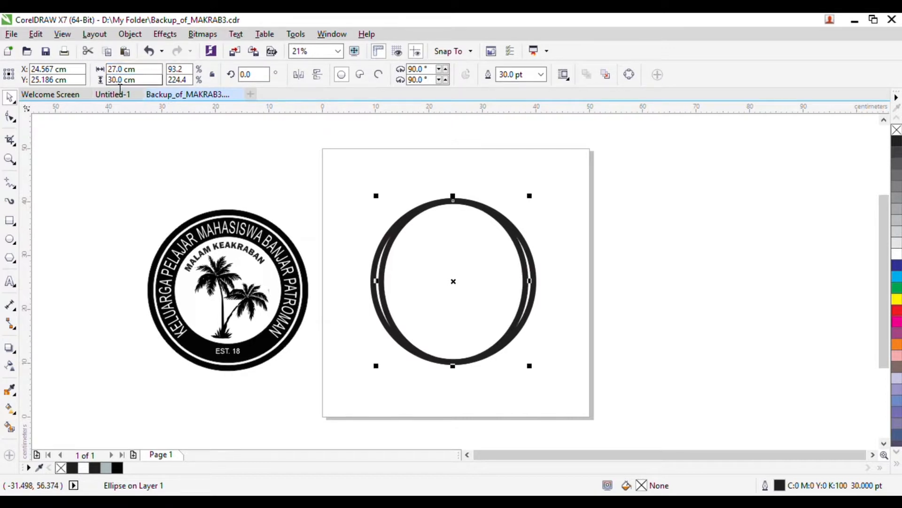
- Set the copied circle's height to 27 cm so it forms a concentric inner ring, and deselect it
key("BackSpace")
type("7")
key("Return")
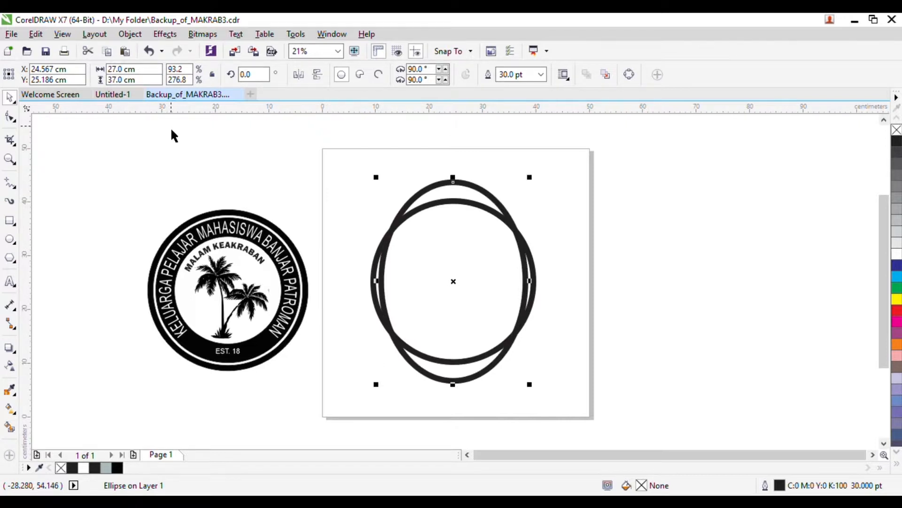
left_click(115, 80)
key("BackSpace")
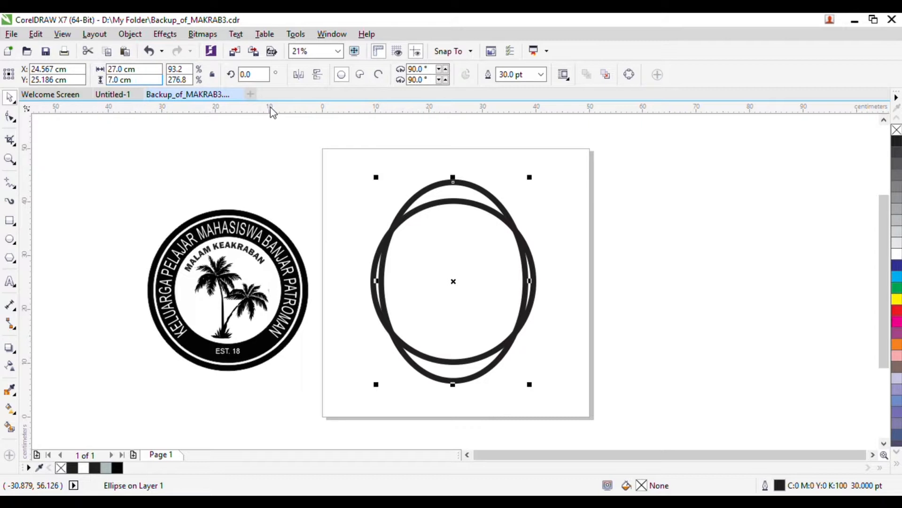
type("2")
key("Return")
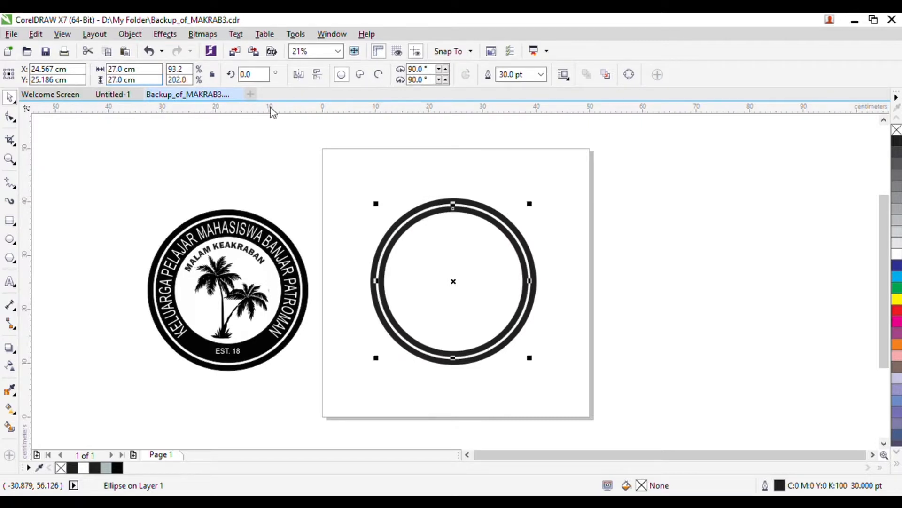
left_click(774, 265)
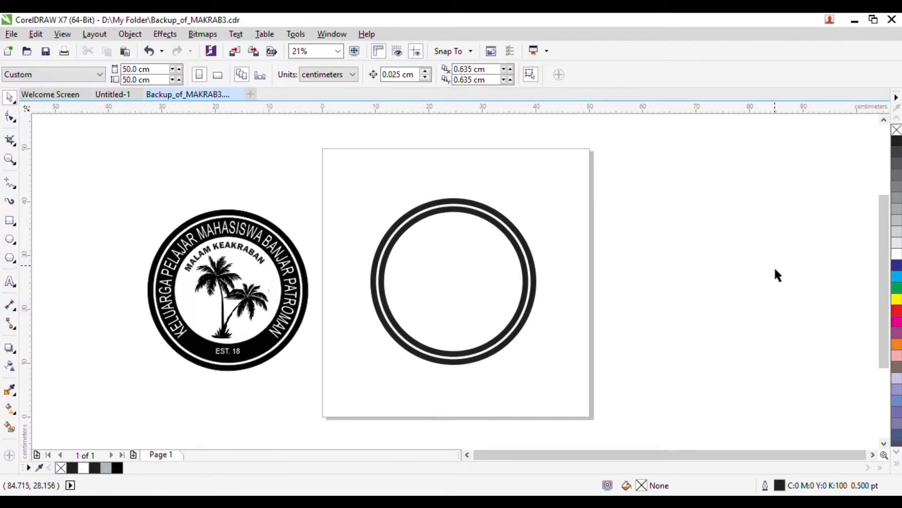
- Try a 50 pt outline width on the inner circle and undo it
left_click(418, 227)
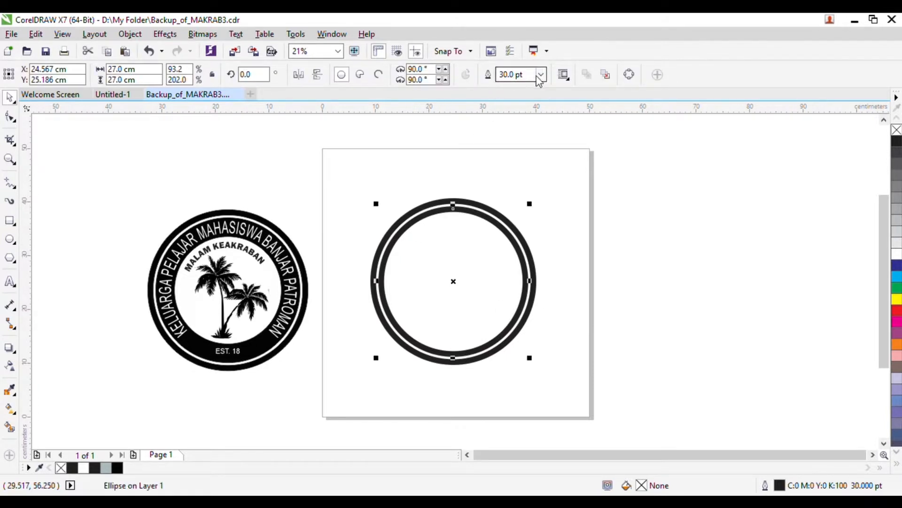
double_click(517, 80)
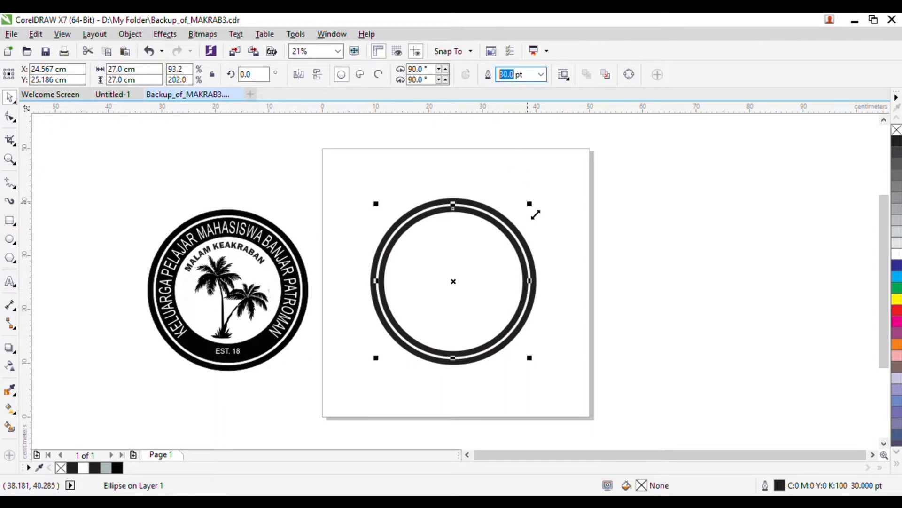
type("50")
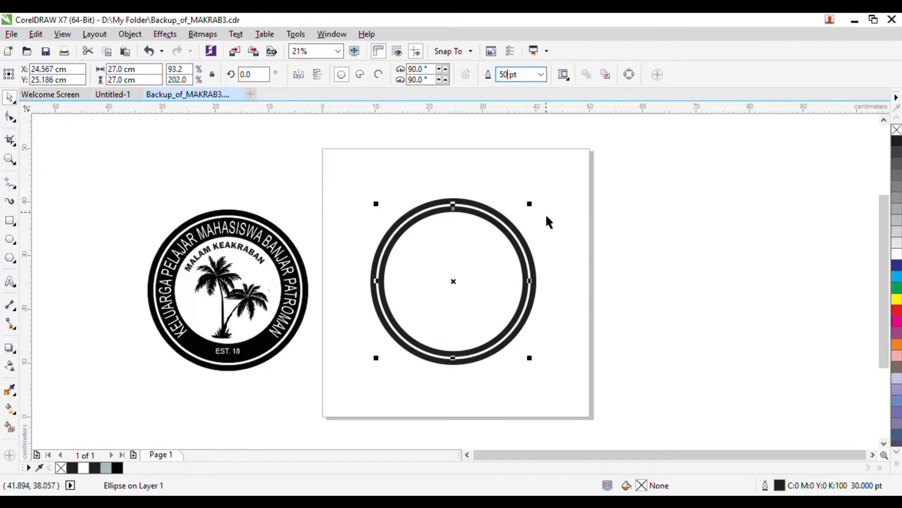
key("Return")
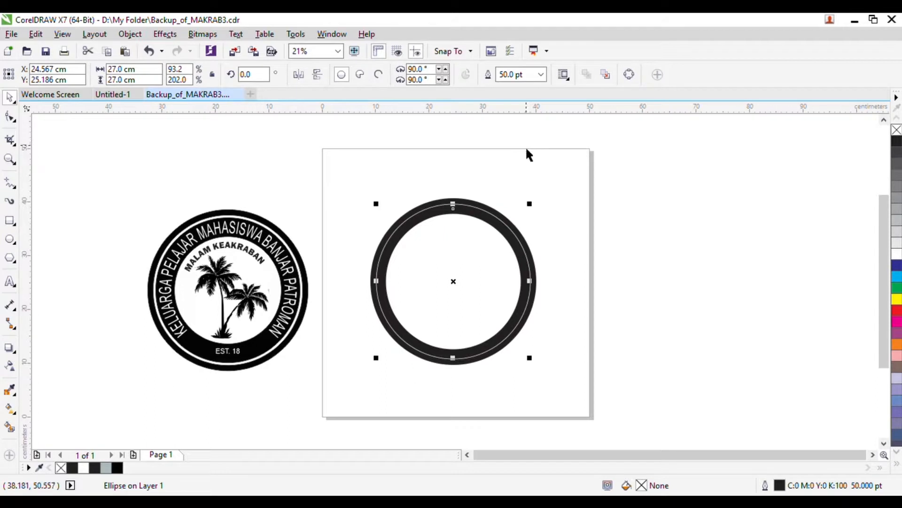
key("ctrl+z")
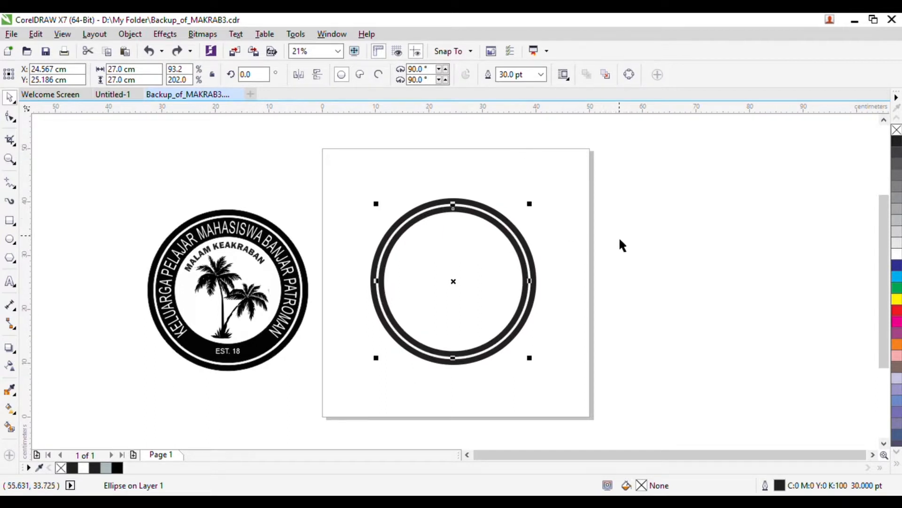
left_click(651, 242)
- Duplicate the 27 cm circle in place and set the copy's width and height to 22 cm
left_click(500, 228)
left_click(118, 70)
key("BackSpace")
type("2")
left_click(117, 80)
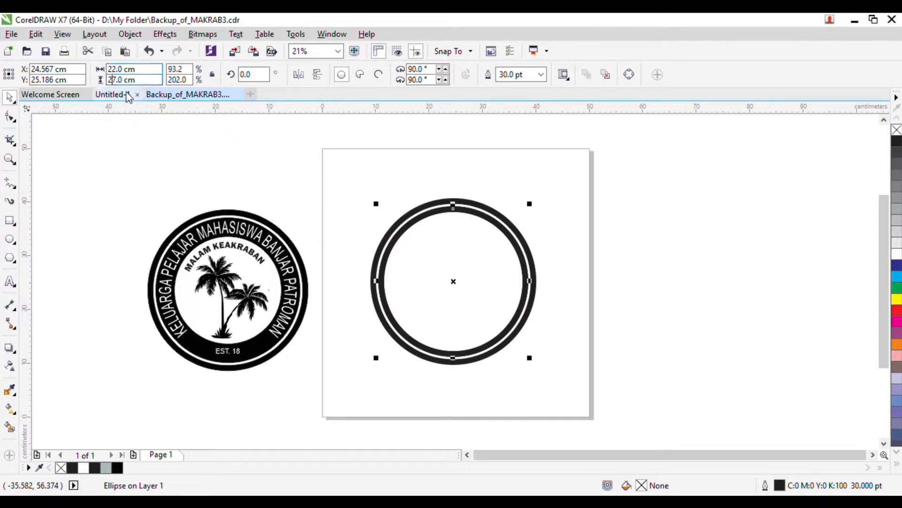
key("BackSpace")
type("2")
key("Return")
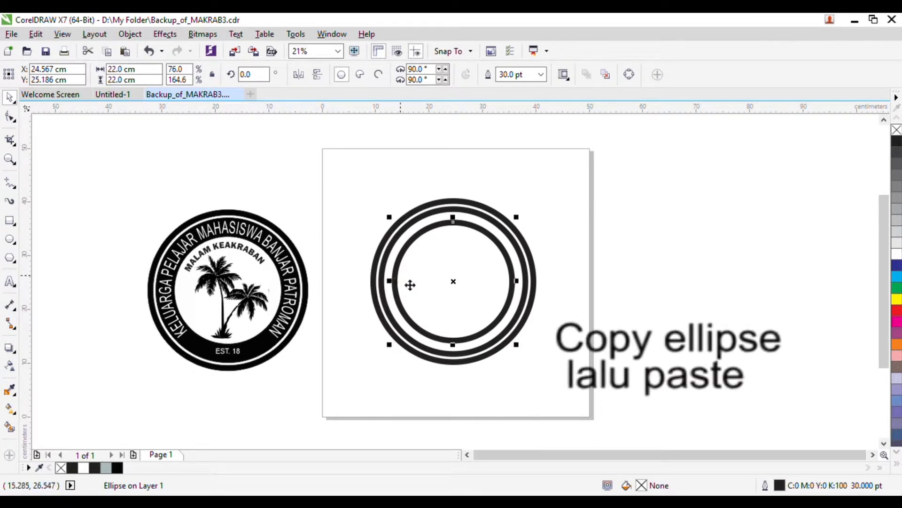
- Resize the innermost circle to 23 cm high and 23 cm wide, and deselect it
left_click(117, 81)
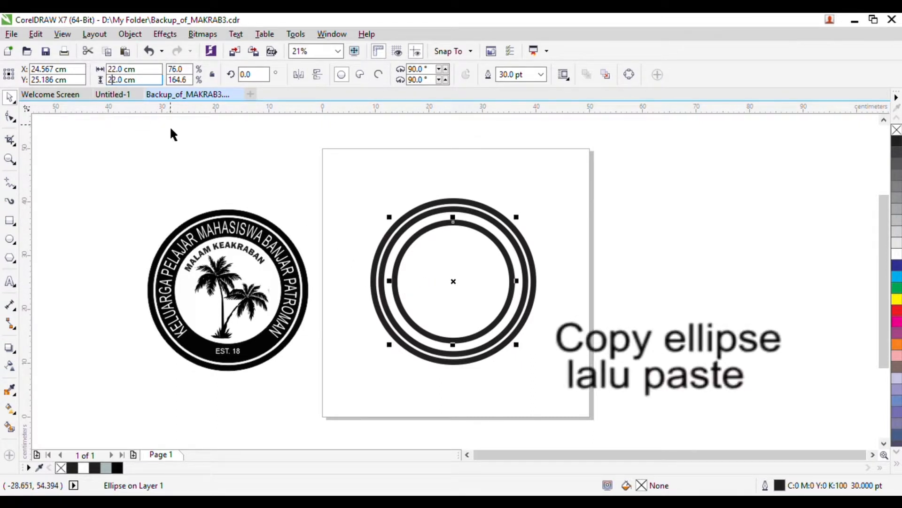
key("BackSpace")
type("3")
left_click(113, 69)
key("Delete")
type("3")
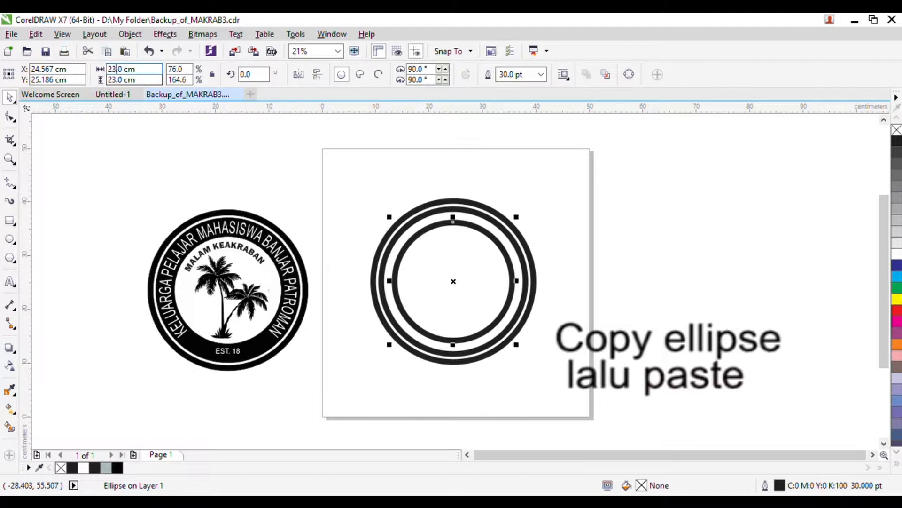
key("Return")
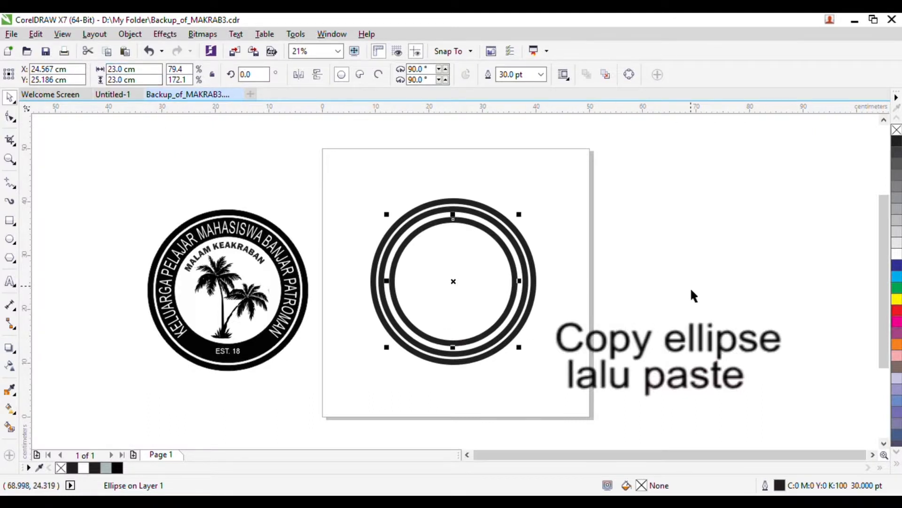
left_click(681, 302)
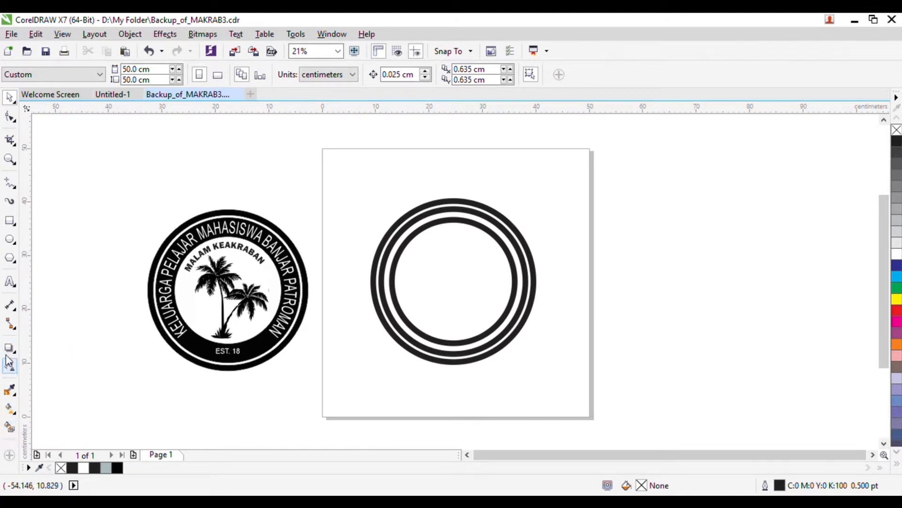
- Fill the gap between the 27 cm circle and the innermost circle with K:100 black and no outline, using Smart Fill
left_click(10, 427)
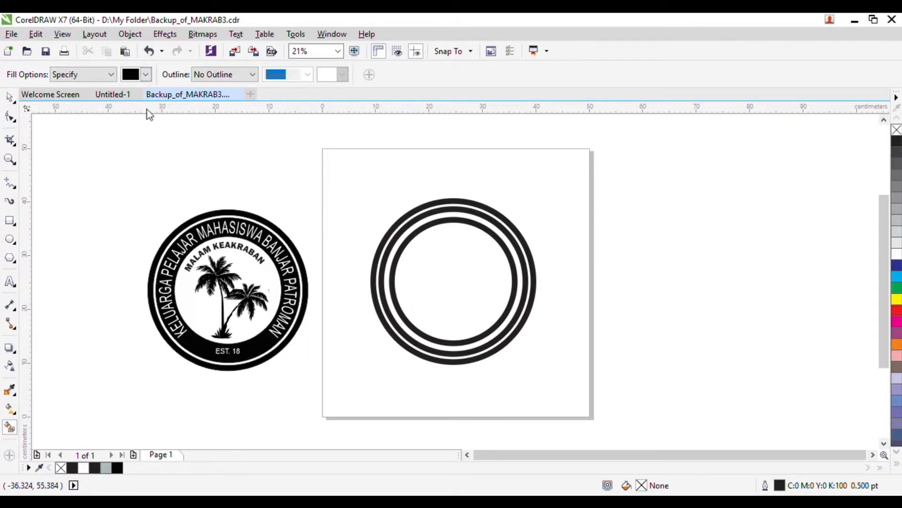
left_click(456, 205)
left_click(457, 275)
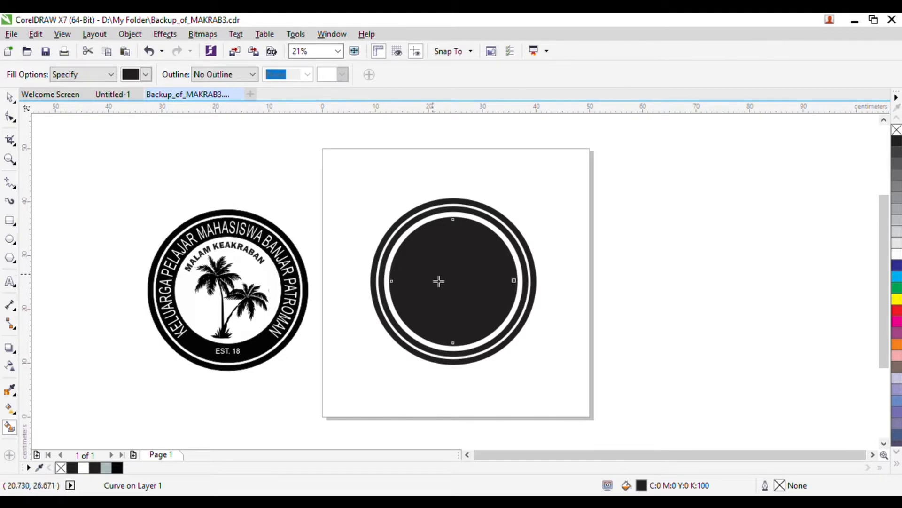
key("ctrl+z")
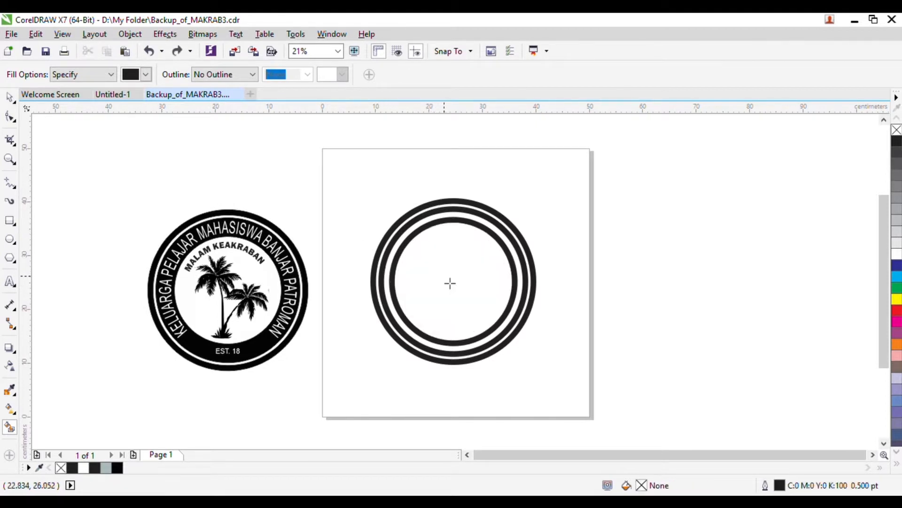
left_click(405, 246)
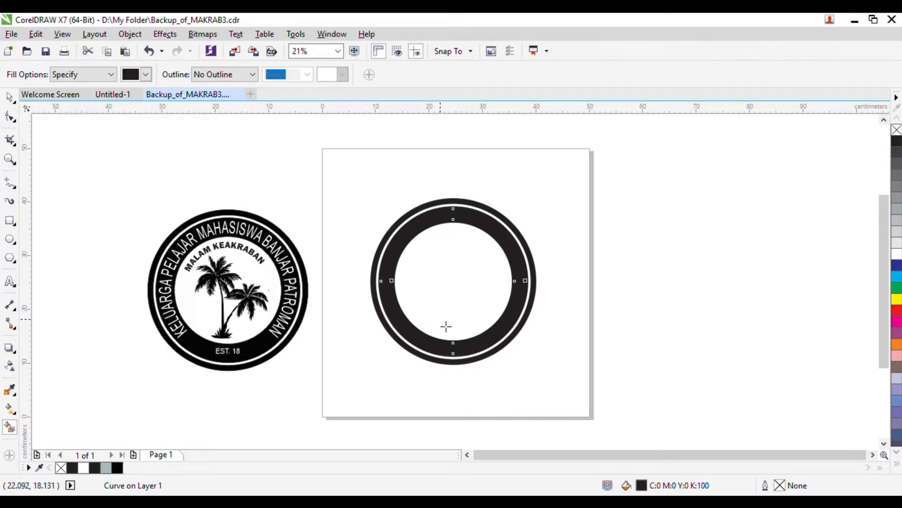
- Resize the innermost circle to 22 cm wide and 22 cm high, and deselect it
left_click(10, 99)
left_click(416, 294)
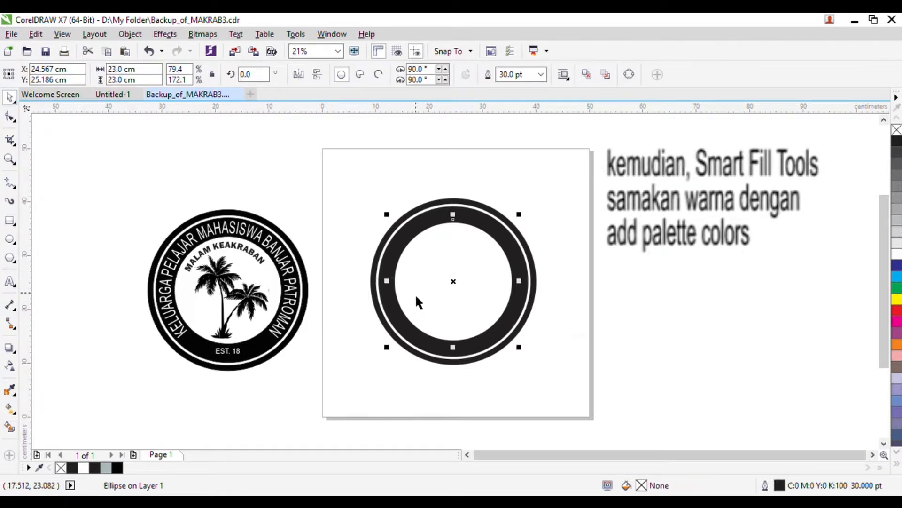
left_click(117, 70)
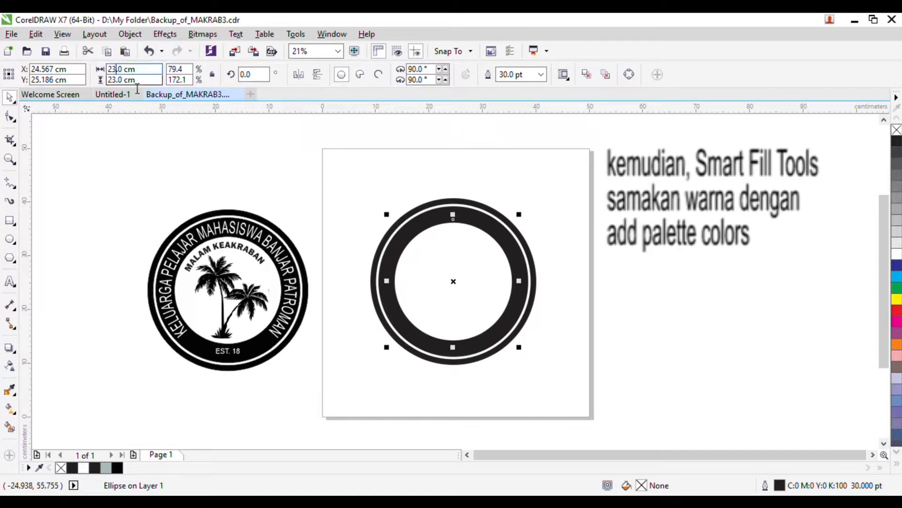
key("BackSpace")
type("2")
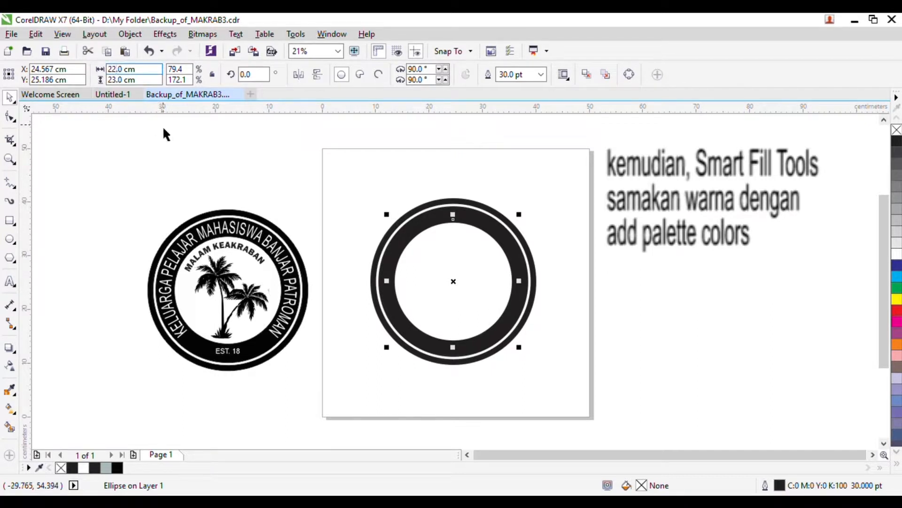
left_click(118, 82)
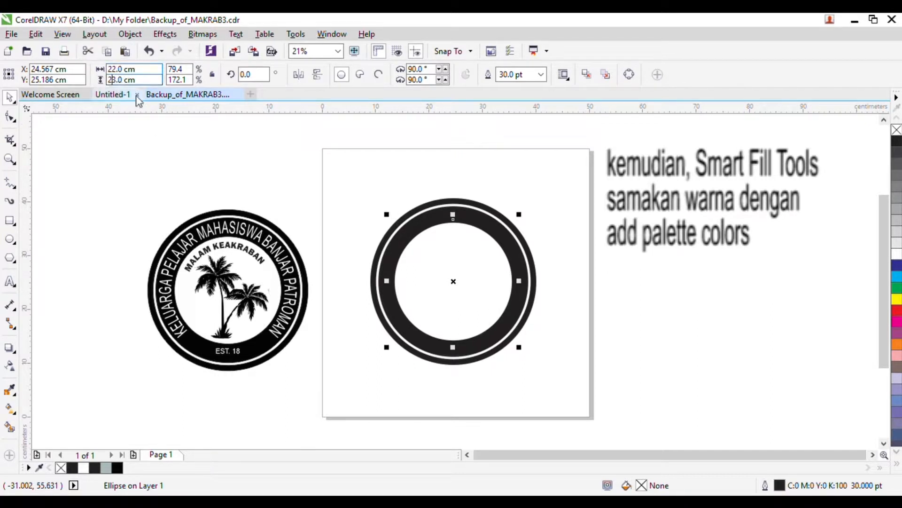
key("BackSpace")
type("2")
key("Return")
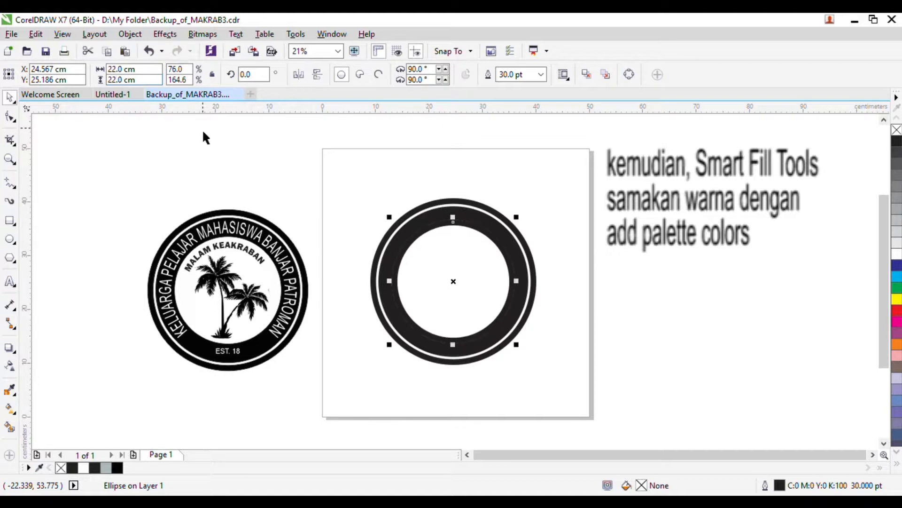
left_click(679, 277)
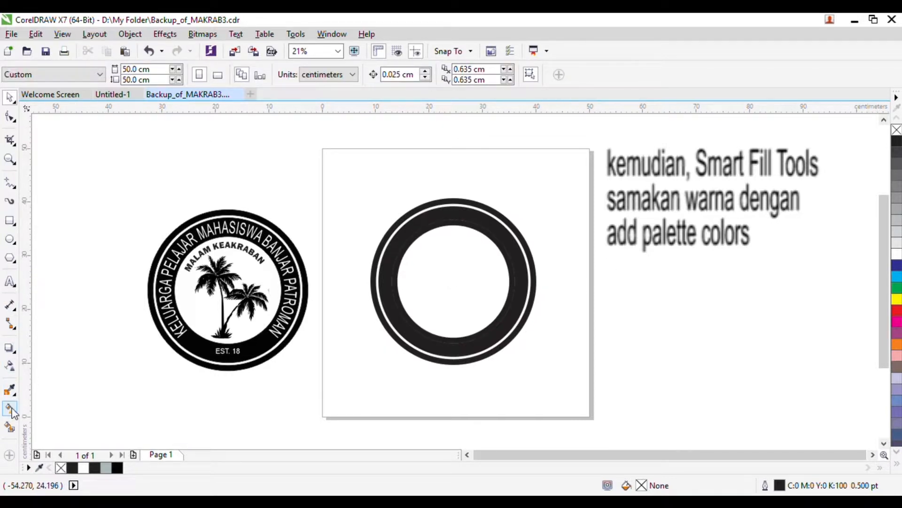
- Smart Fill the thin remaining gap between the two inner circles with the same black, and return to the Pick tool
left_click(9, 426)
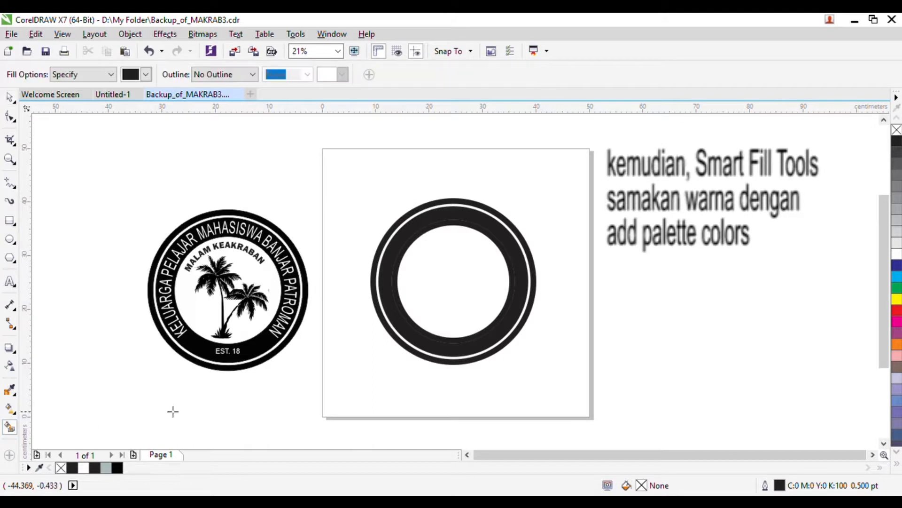
left_click(400, 257)
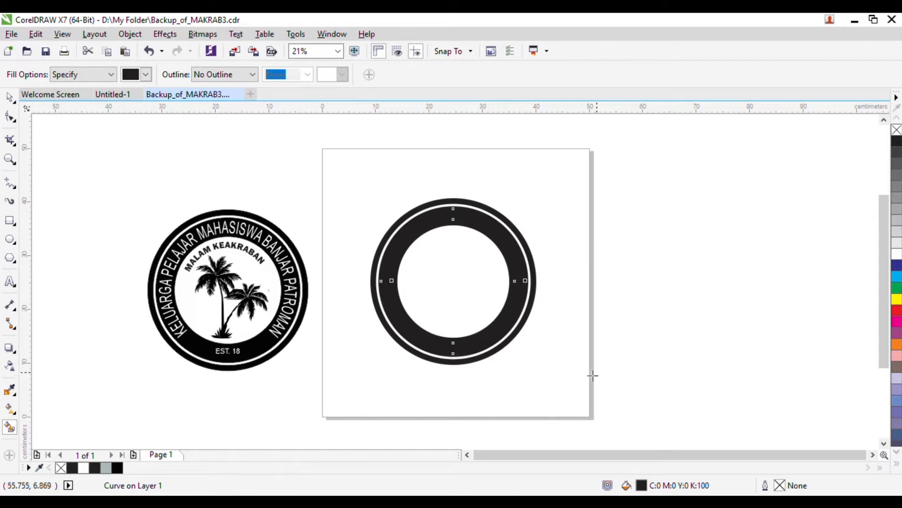
left_click(9, 97)
left_click(821, 329)
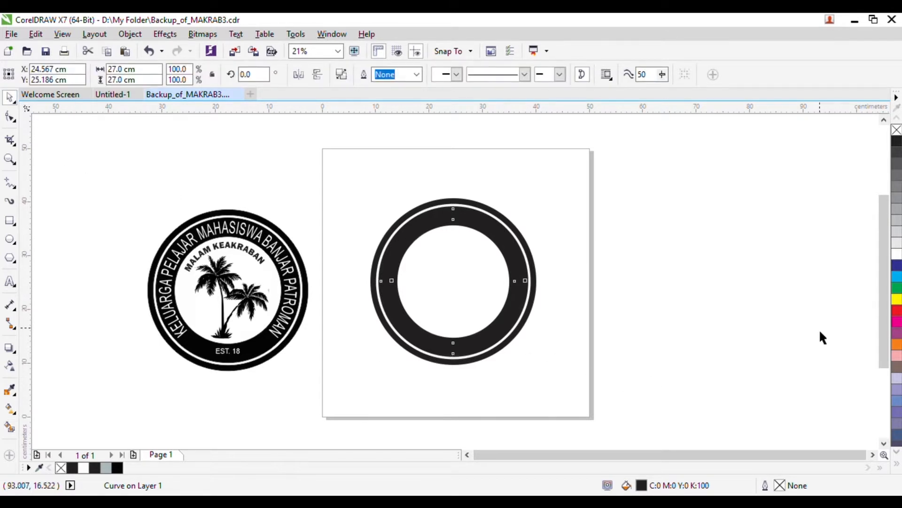
- Try a C75 M68 Y65 K90 black fill on the outer 30 cm circle and undo it
left_click(397, 242)
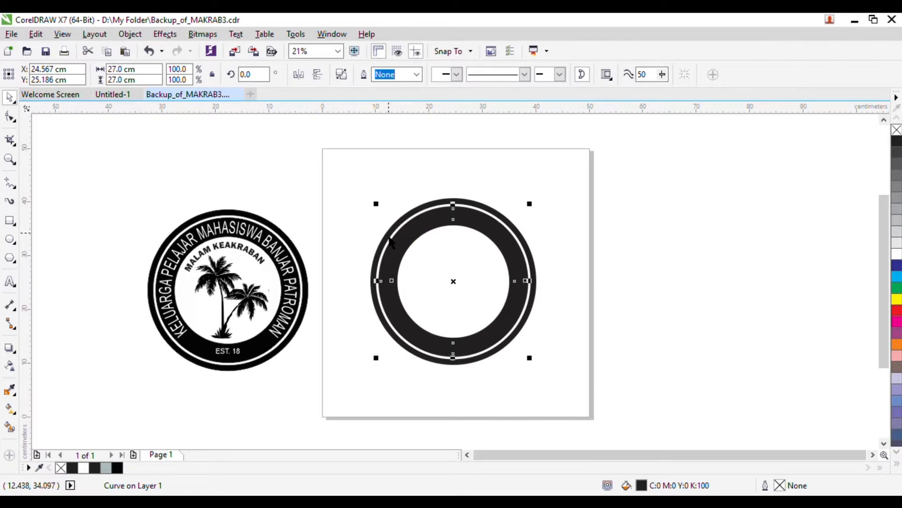
left_click(393, 233)
left_click(117, 468)
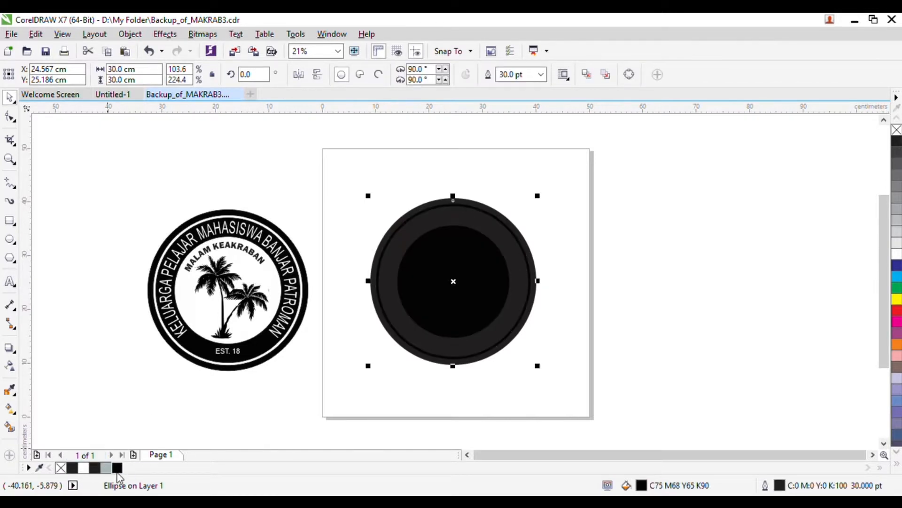
key("ctrl+z")
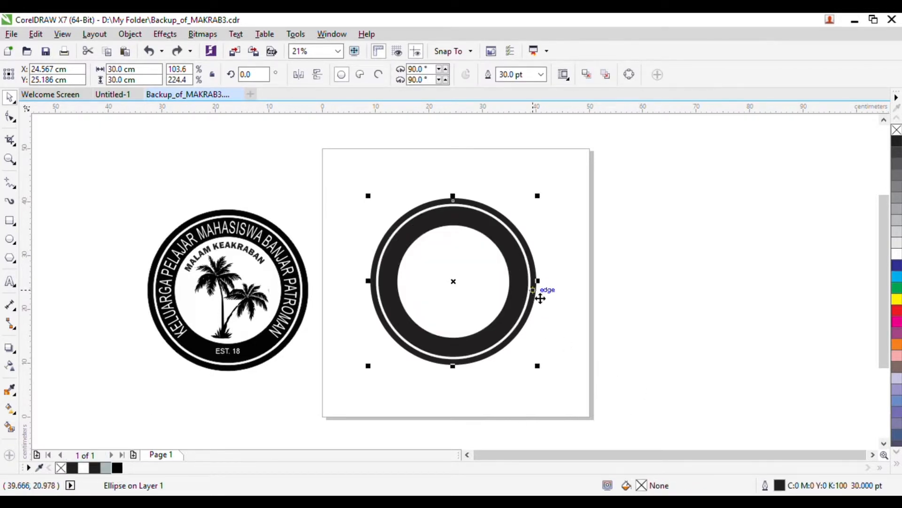
left_click(588, 274)
left_click(539, 265)
left_click(117, 467)
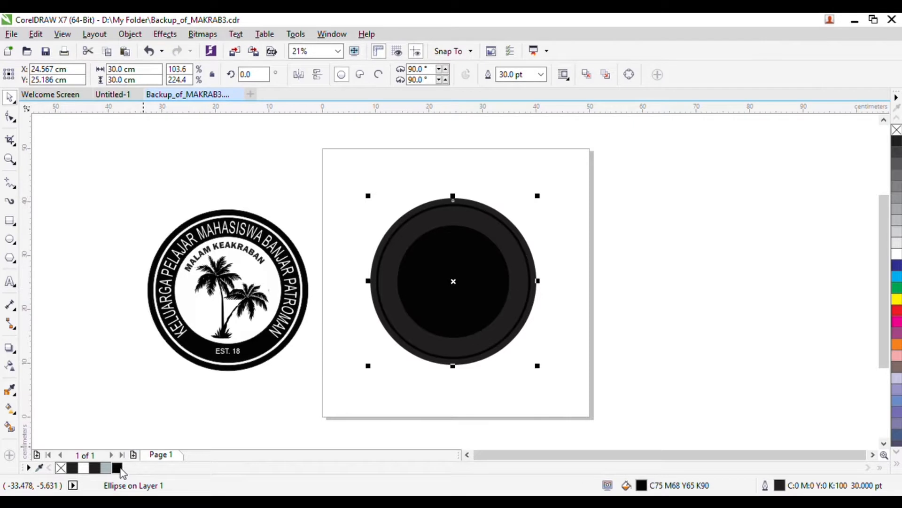
key("ctrl+z")
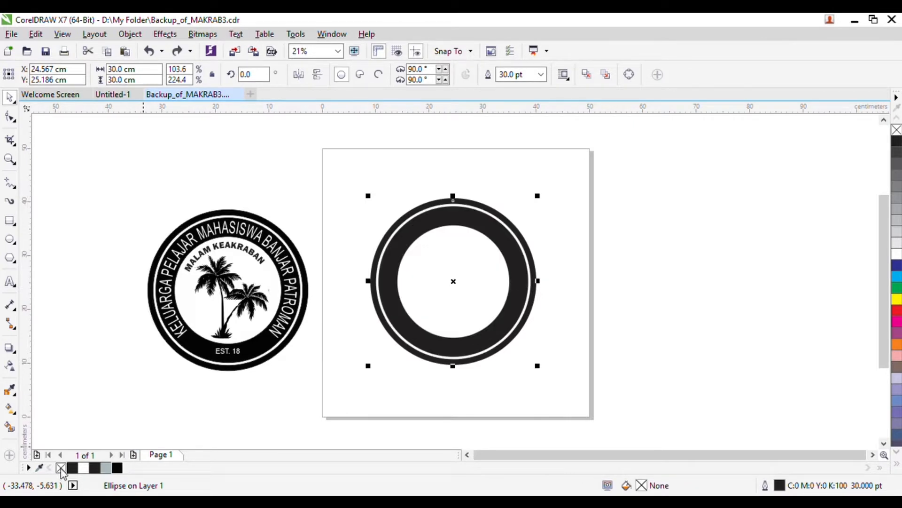
- Try a brown fill on the outer 30 cm circle and undo it
left_click(896, 366)
left_click(707, 356)
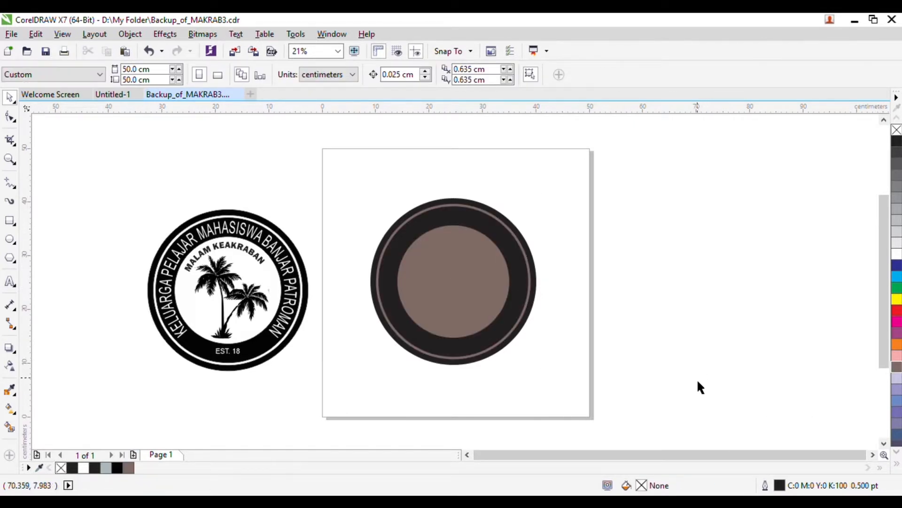
key("ctrl+z")
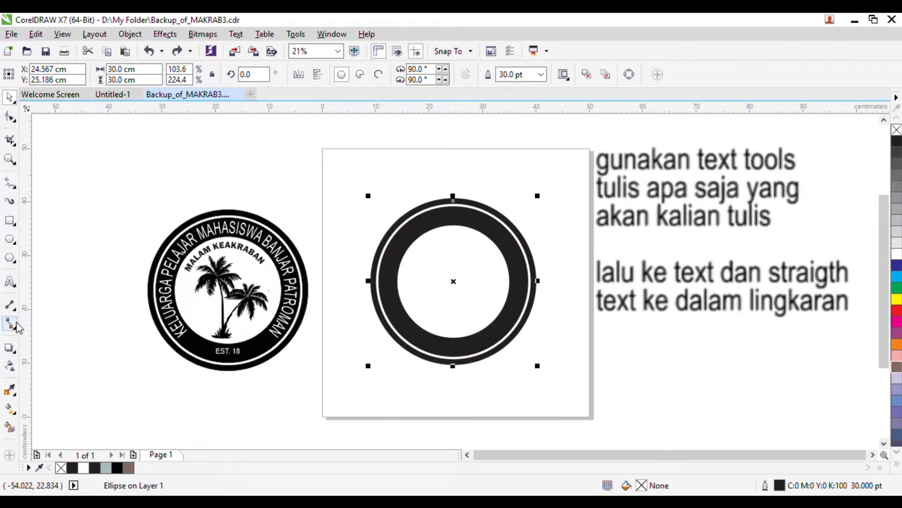
left_click(10, 282)
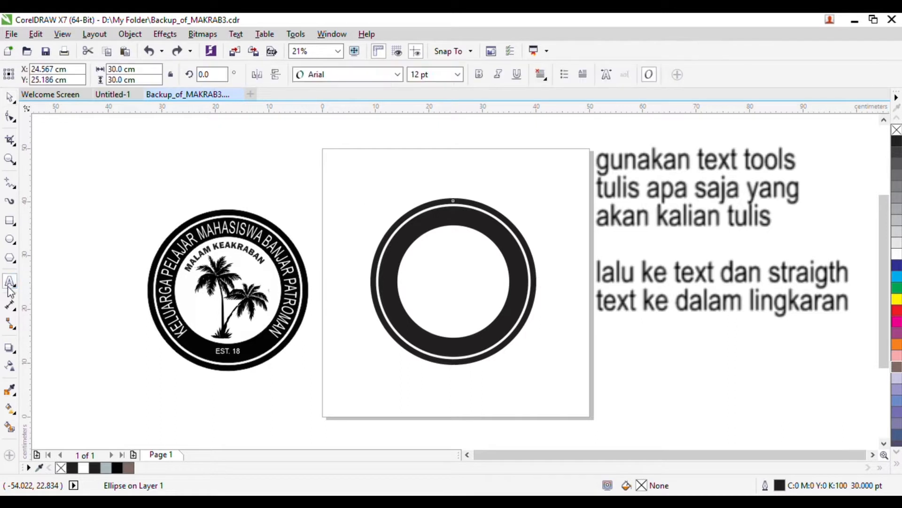
left_click(382, 173)
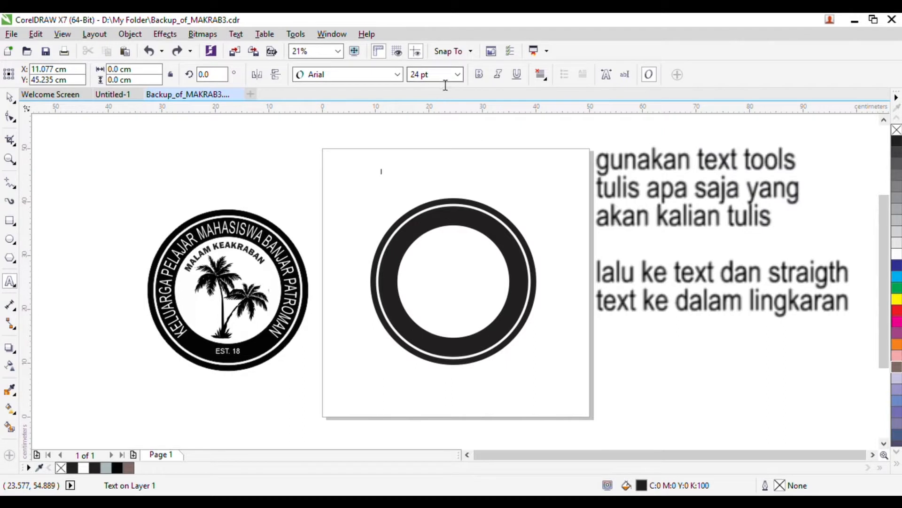
left_click(458, 76)
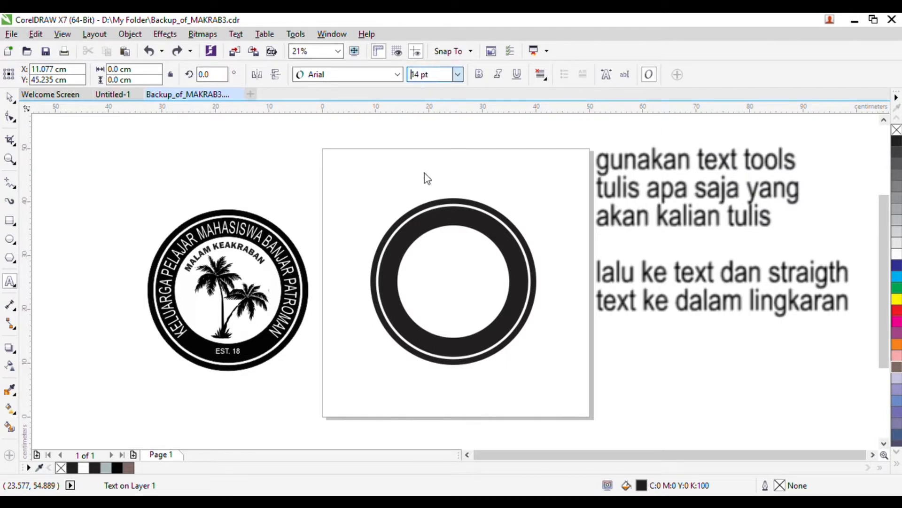
left_click(421, 216)
left_click(457, 77)
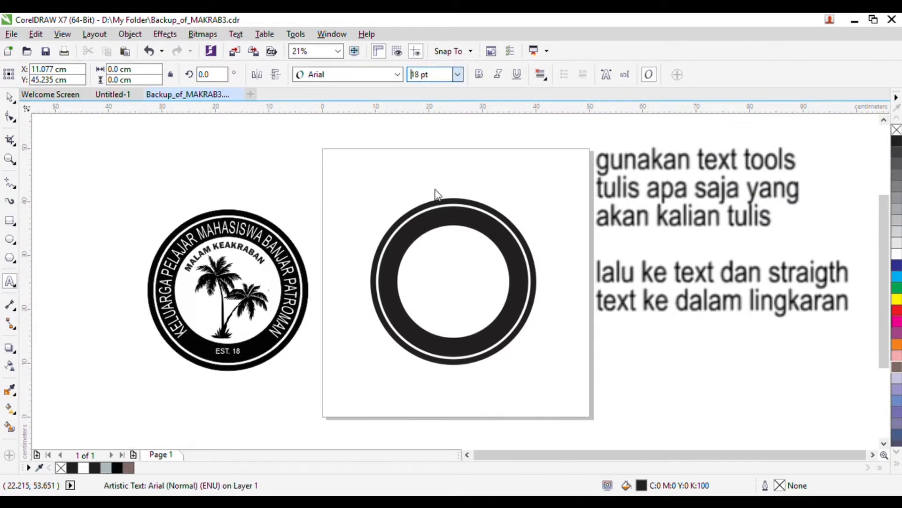
left_click(423, 245)
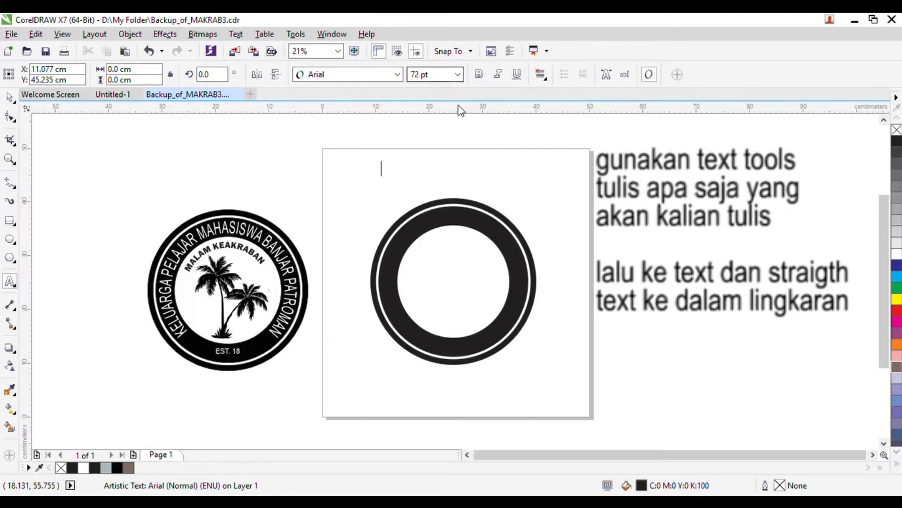
left_click(258, 247)
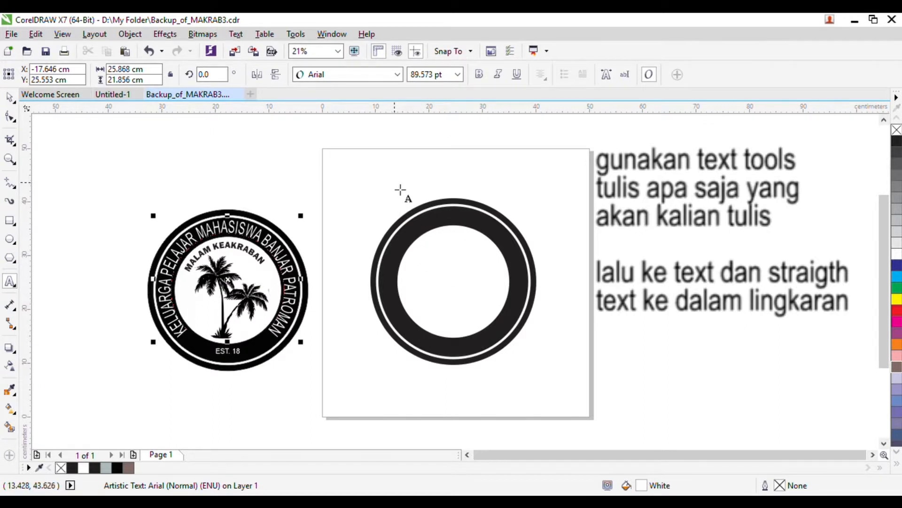
left_click(10, 201)
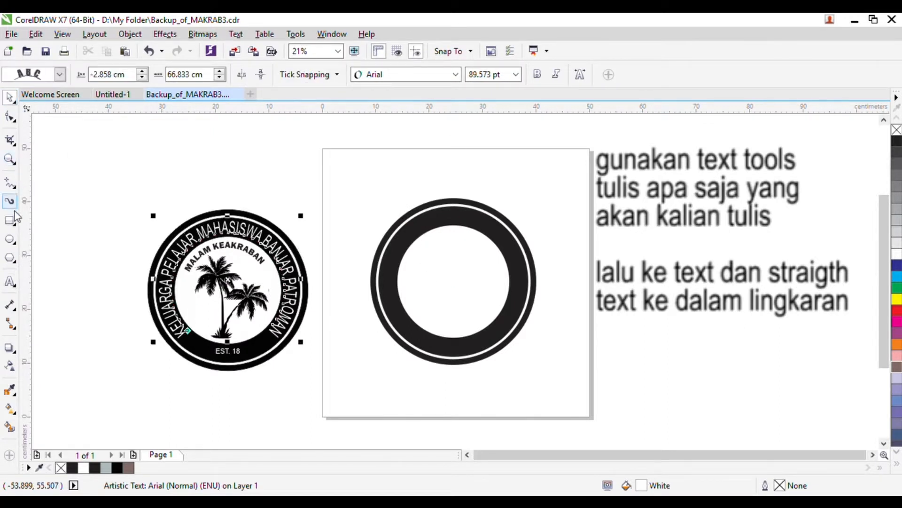
- Start a new artistic text above the rings in Arial with the font size set to 72 pt
left_click(10, 281)
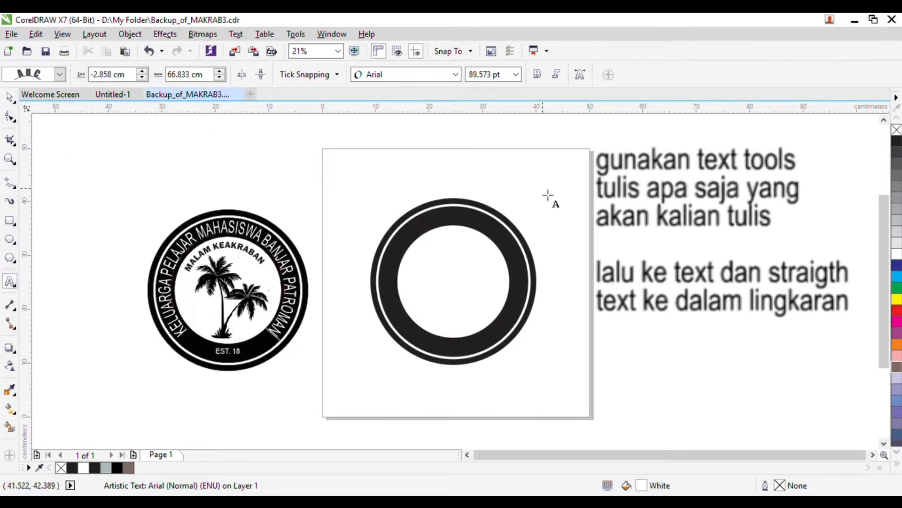
left_click(413, 182)
left_click(456, 75)
type("72")
key("Return")
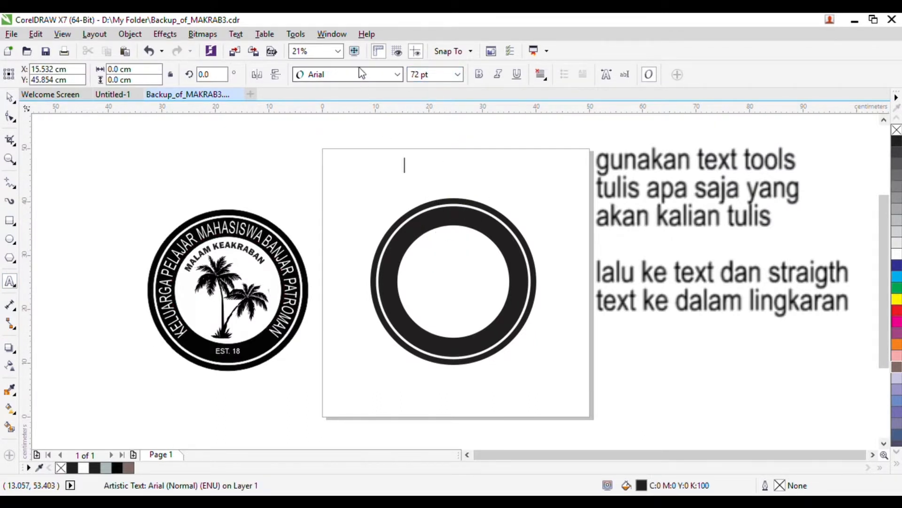
type("MALAM")
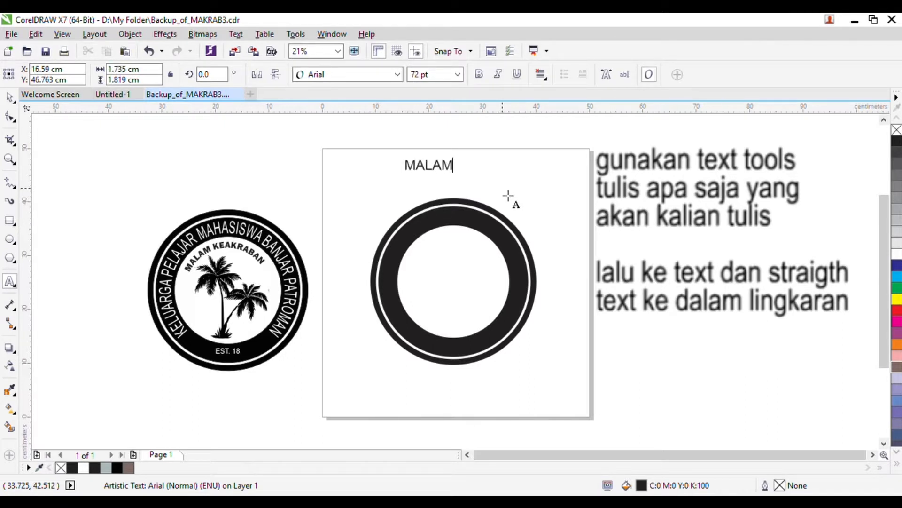
key("BackSpace")
key("BackSpace")
key("BackSpace")
- Enter "KELUARGA PELAJAR MAHASISWA BANJAR PATROMAN" as the text line above the rings
type("KELUARGA ")
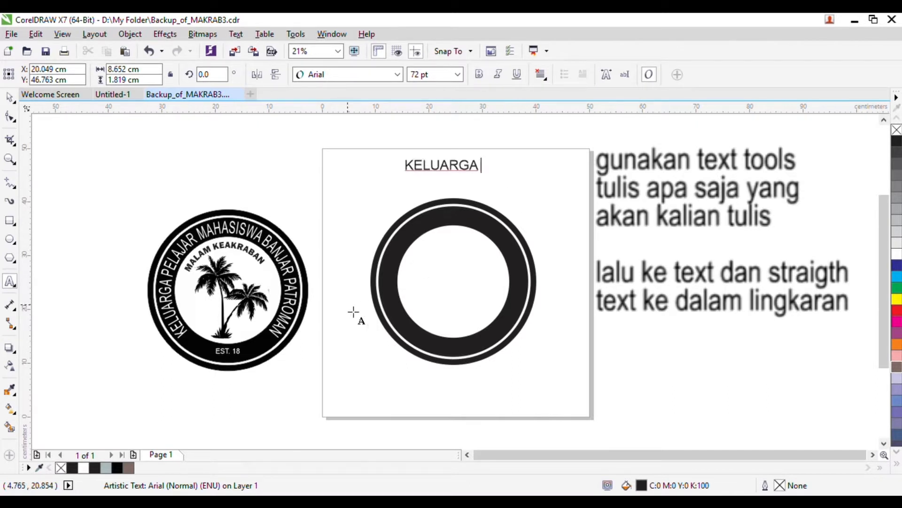
type("PELAJAR MAH")
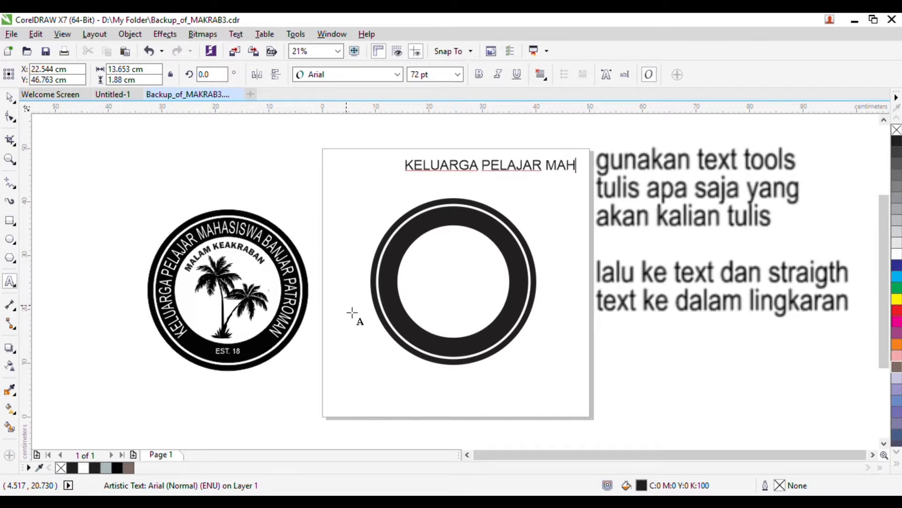
type("ASISWA BANJAR PA")
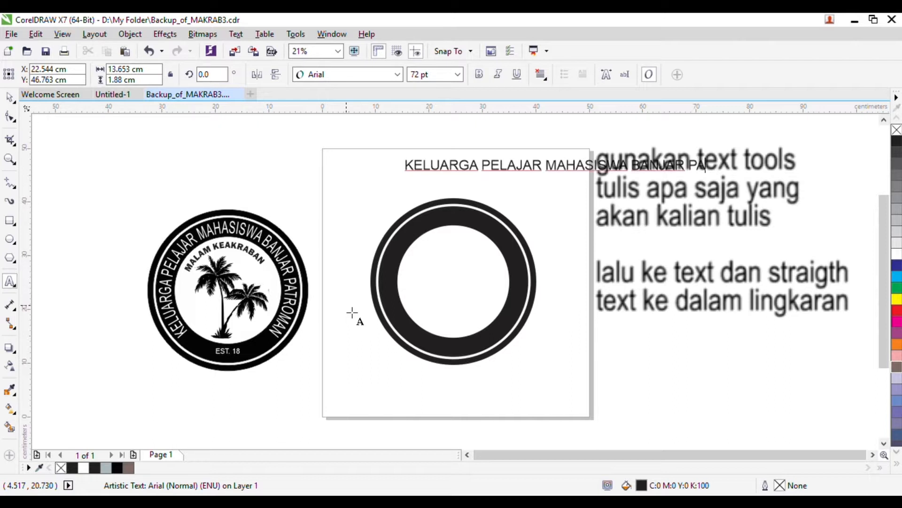
type("TROMAN")
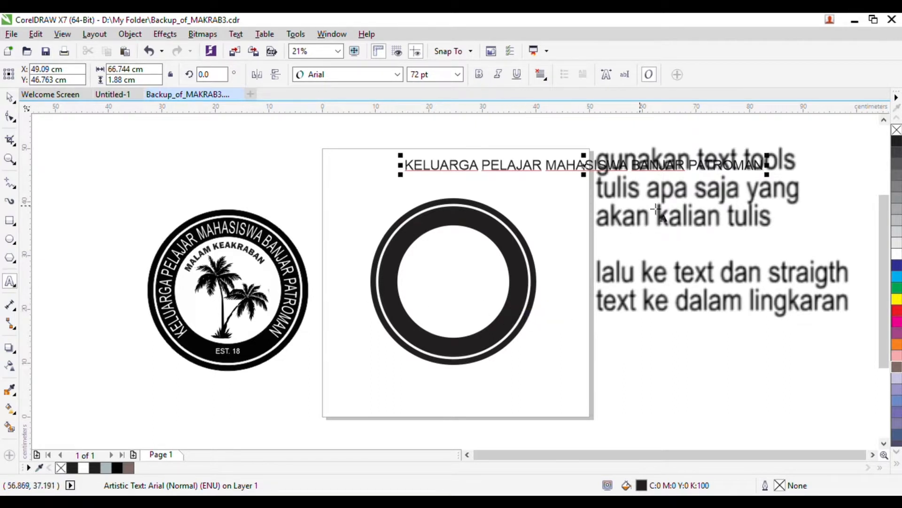
left_click(784, 172)
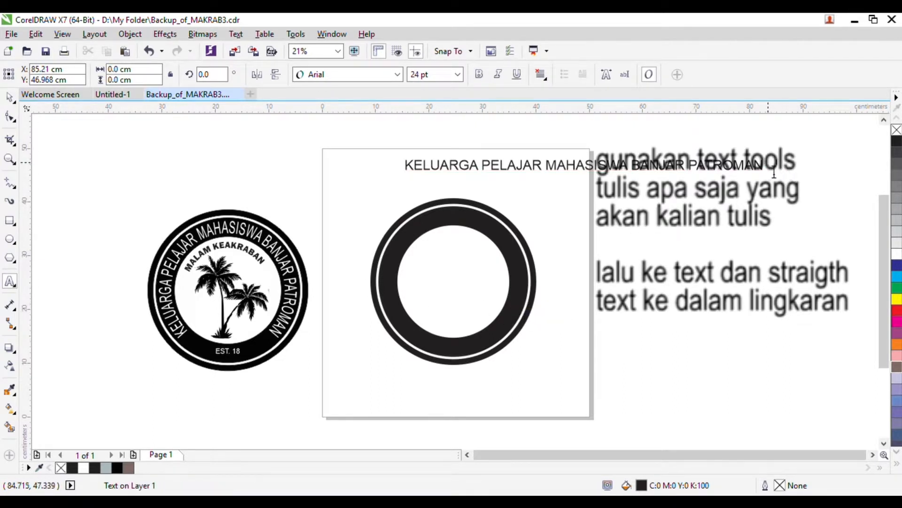
- Recolour the whole "KELUARGA PELAJAR MAHASISWA BANJAR PATROMAN" text line grey, R171 G186 B186 (#ABBABA), and leave text editing
left_click(11, 98)
double_click(460, 169)
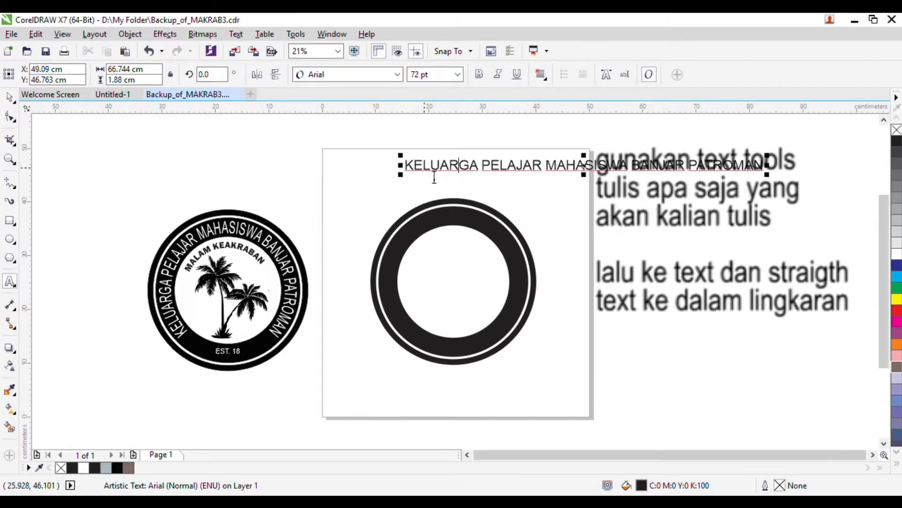
left_click_drag(403, 166, 768, 165)
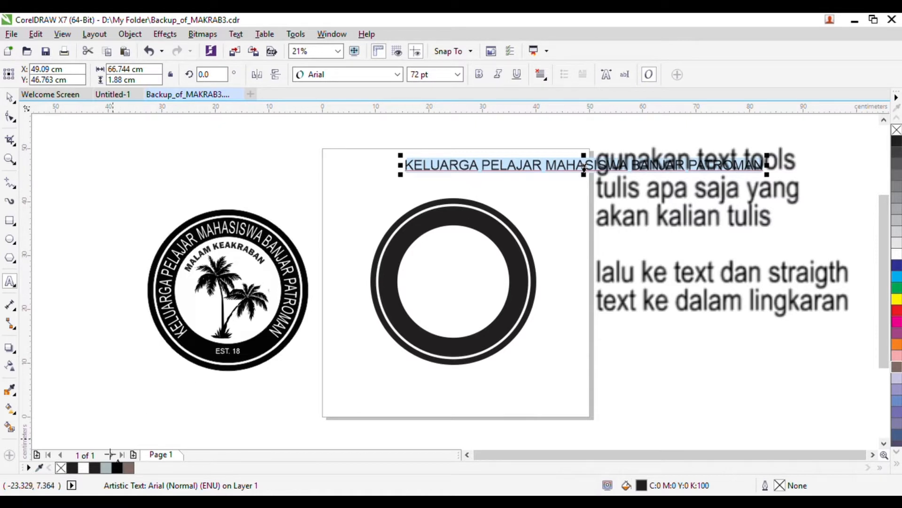
left_click(84, 467)
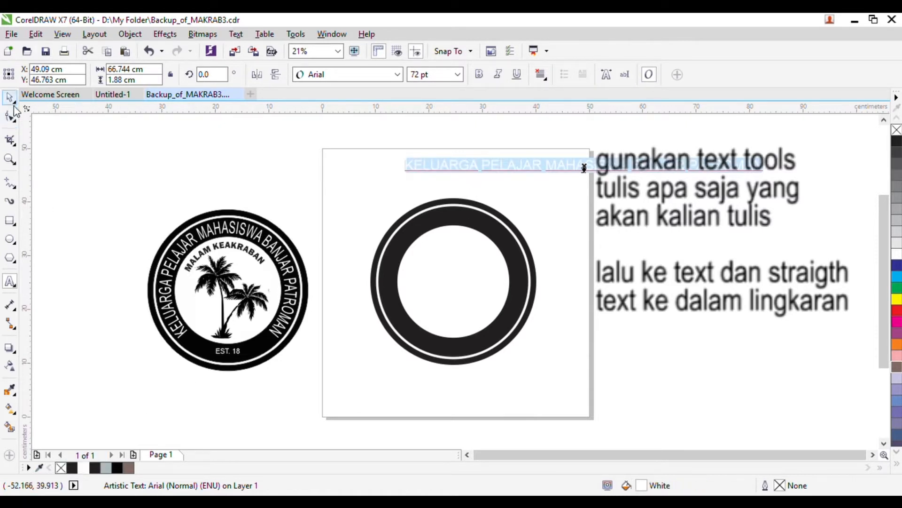
left_click(105, 469)
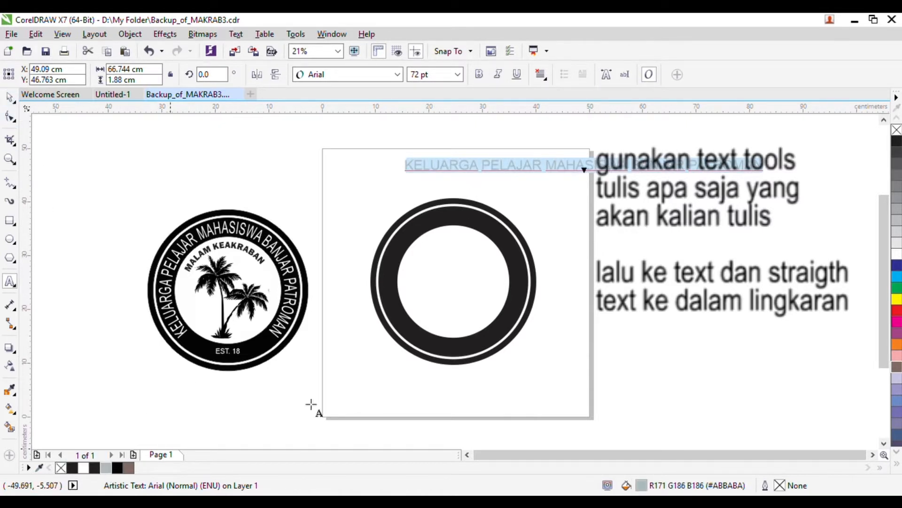
left_click(462, 174)
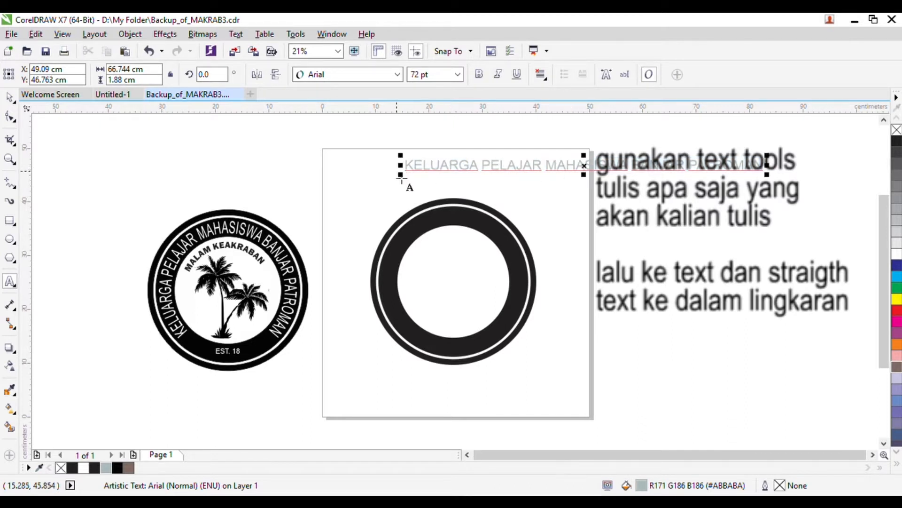
left_click(428, 173)
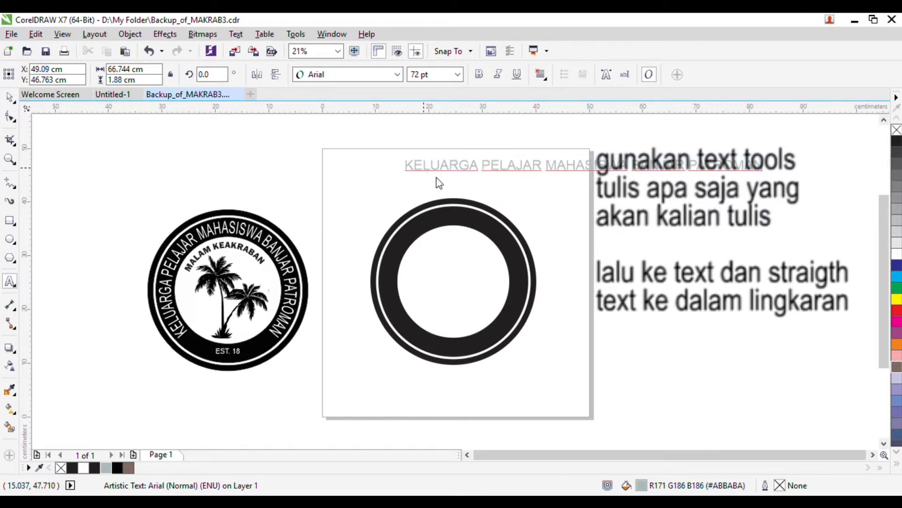
key("Escape")
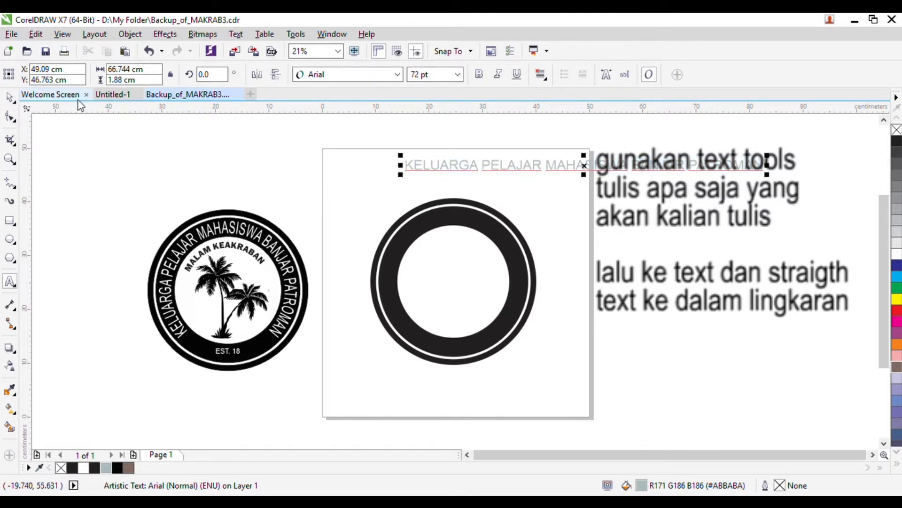
- Move the grey text line down so that it crosses the top of the rings
left_click(10, 98)
left_click_drag(427, 164, 380, 220)
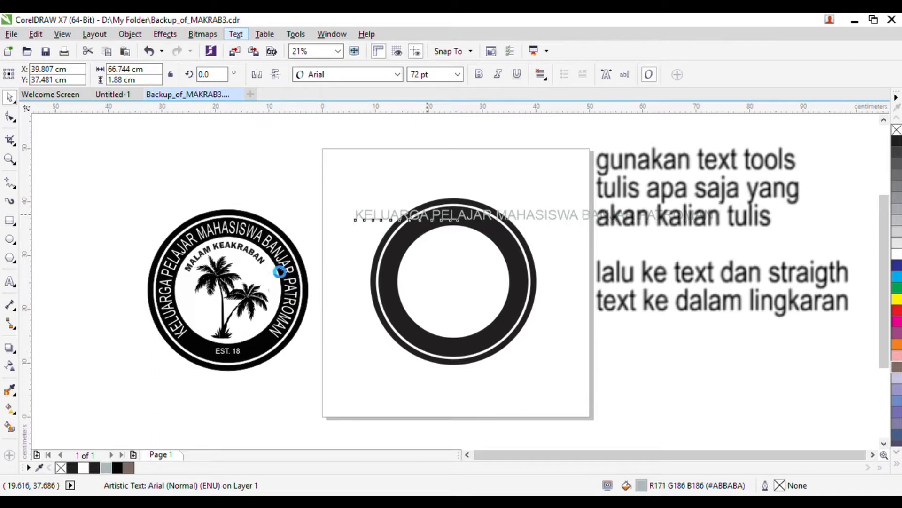
left_click(411, 243)
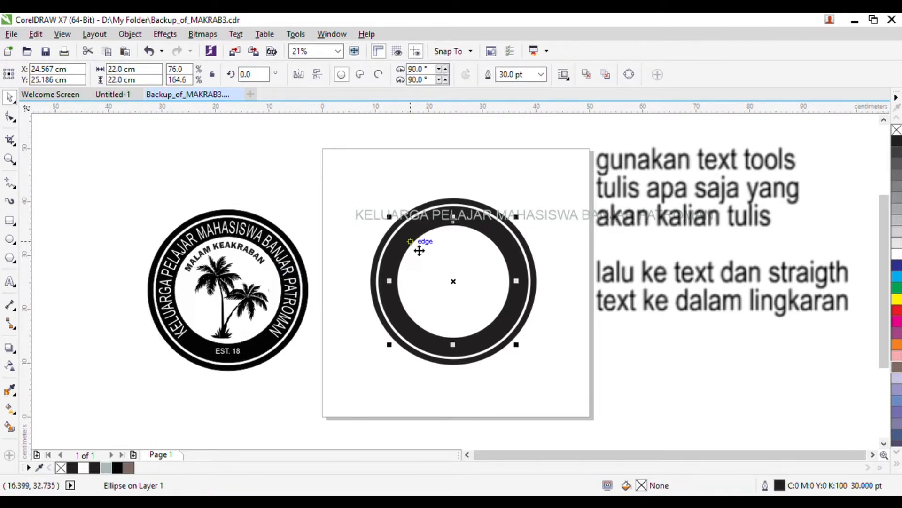
left_click(362, 215)
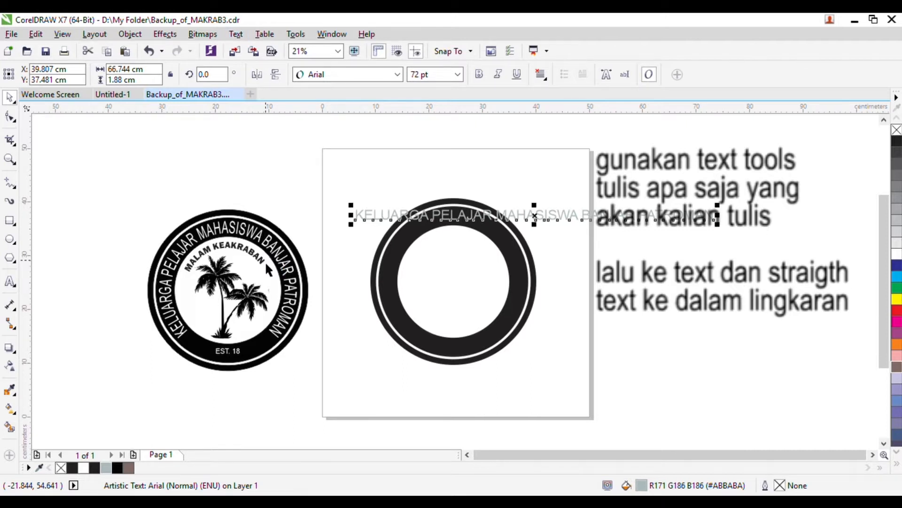
left_click(408, 246)
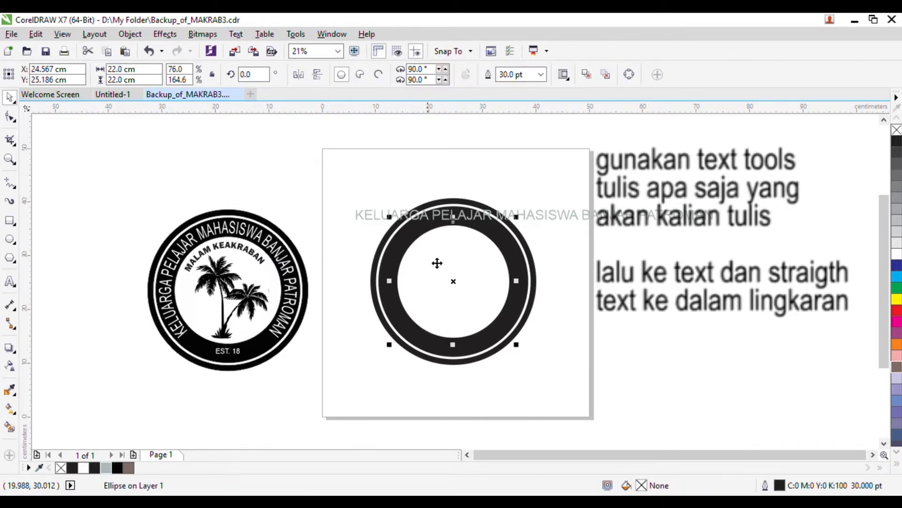
left_click(370, 212)
- Try to stretch the text line to about 71.3 cm wide and undo it
left_click_drag(360, 225, 335, 235)
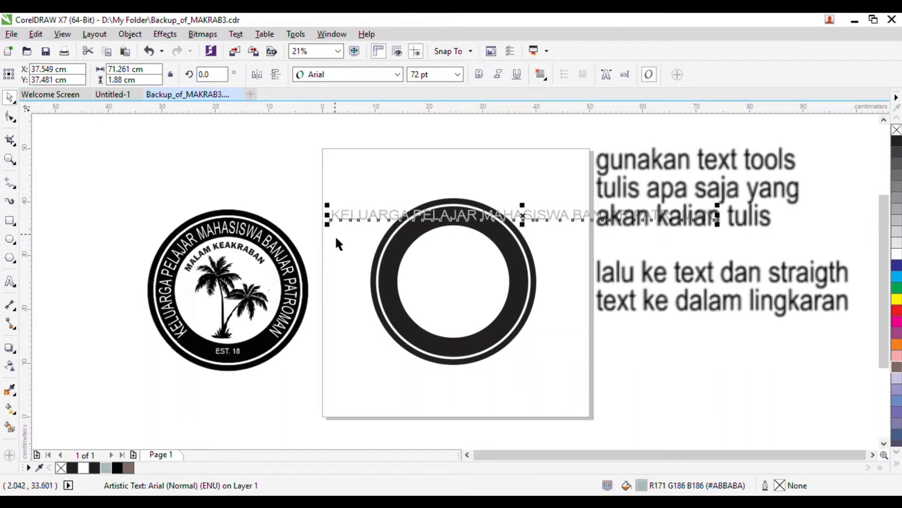
left_click(405, 284)
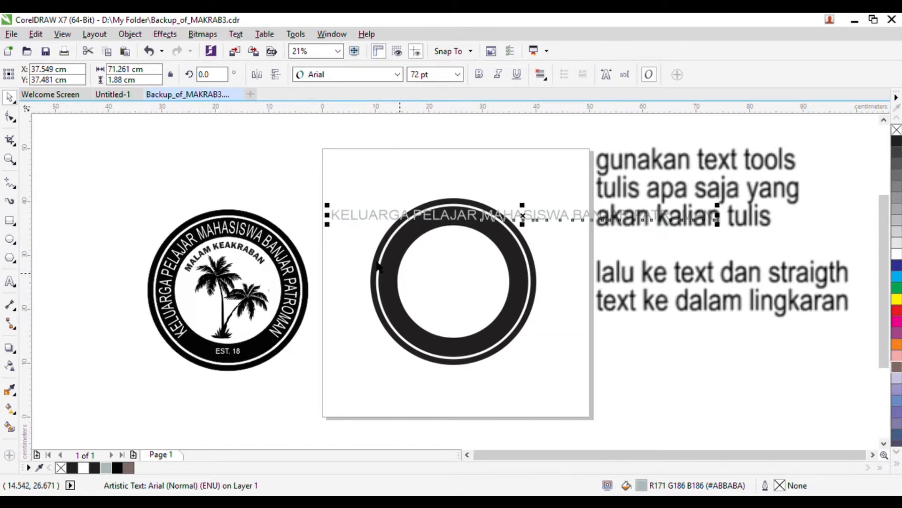
key("ctrl+z")
key("ctrl+z")
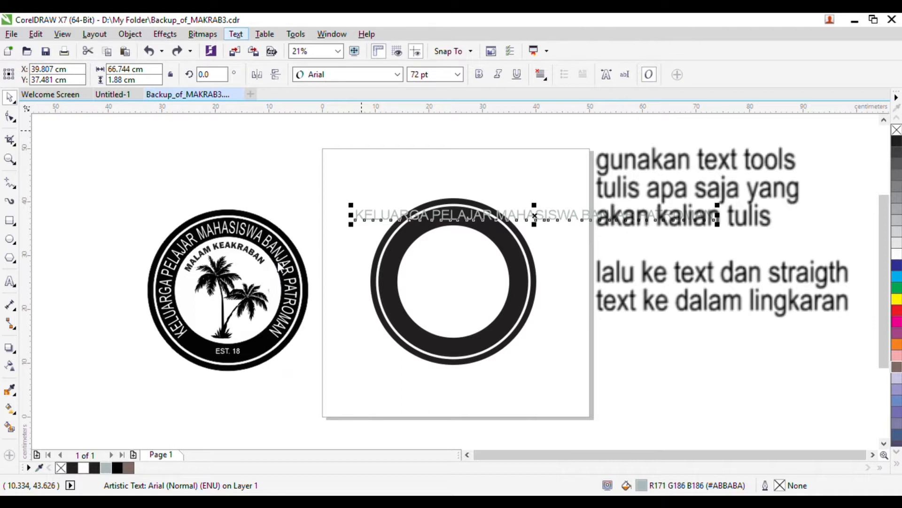
left_click(415, 240)
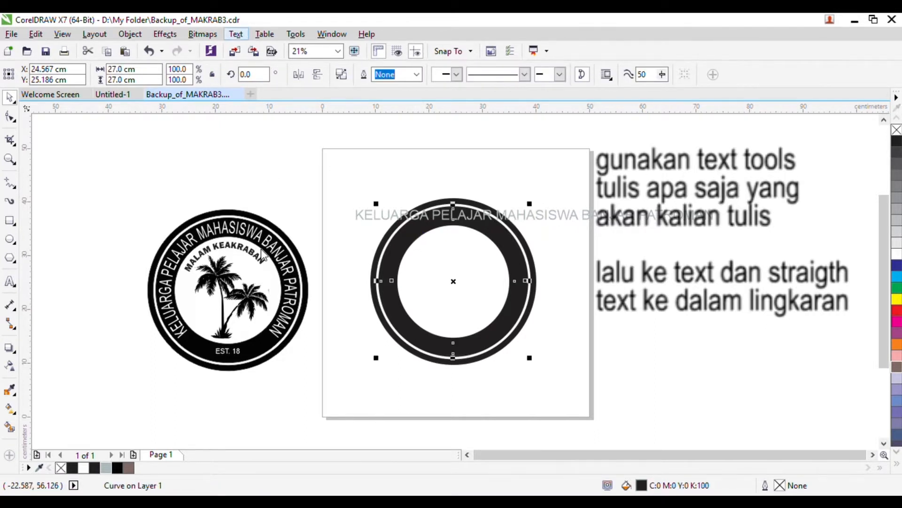
key("F8")
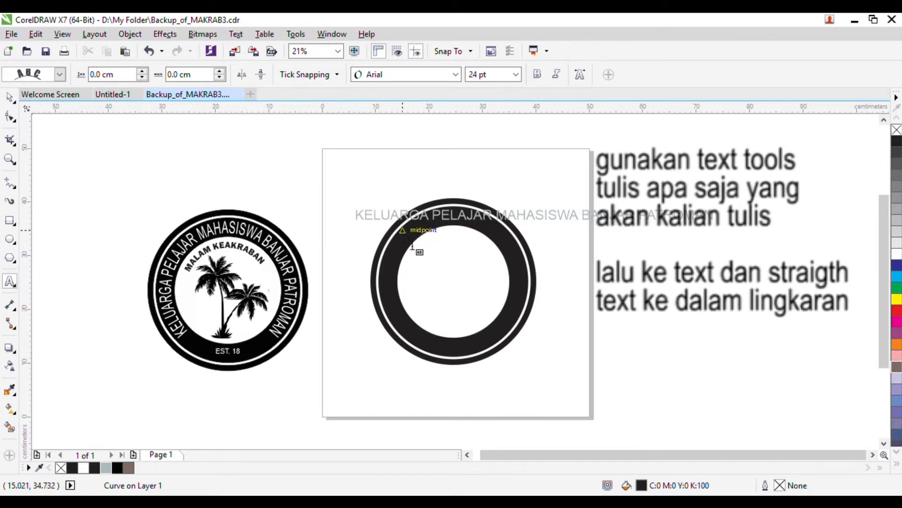
left_click(9, 97)
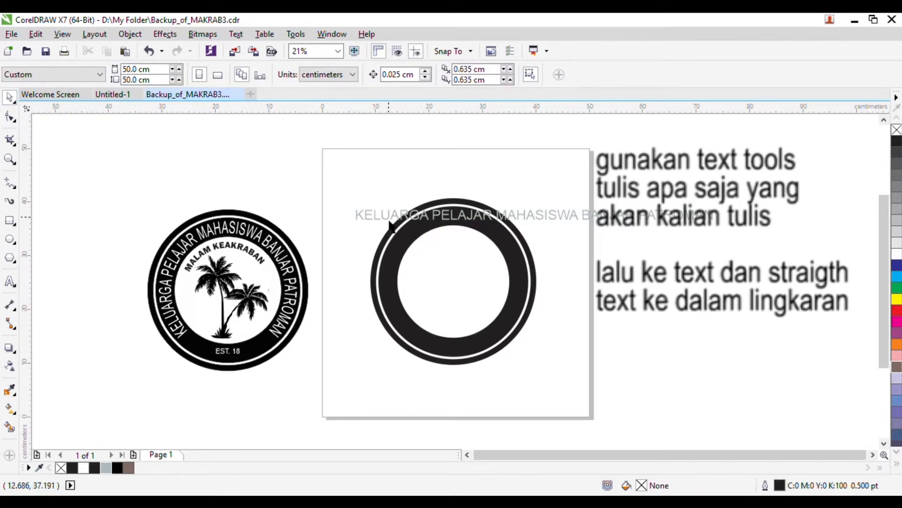
- Fit the grey text line to the inner circle's path so the lettering is centred at the top of the black band
left_click(379, 219)
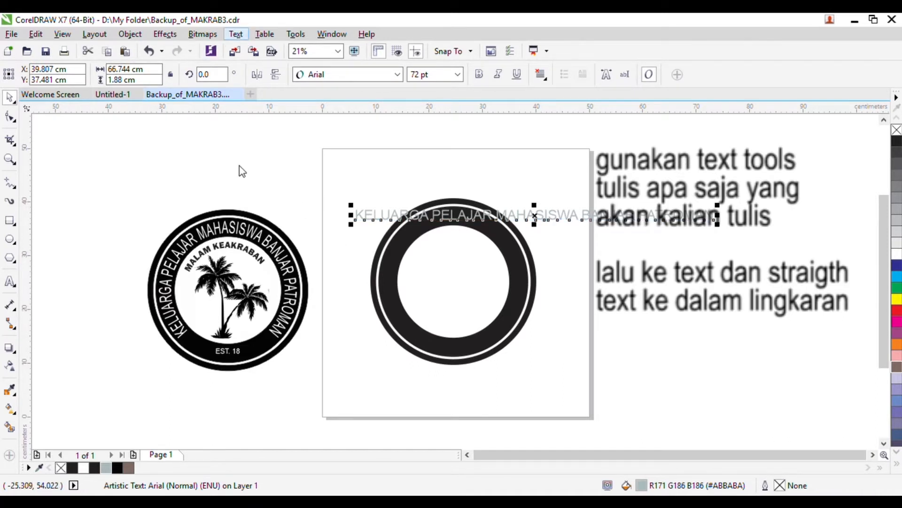
left_click(276, 247)
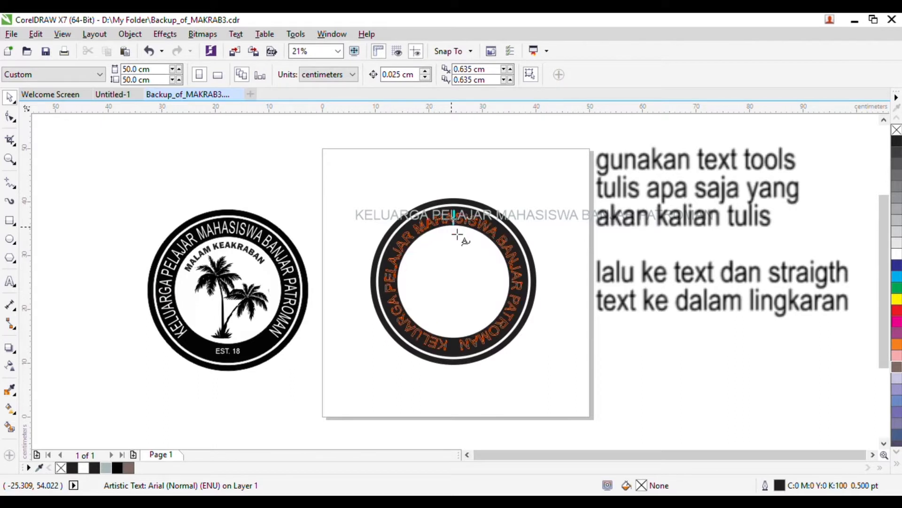
left_click(457, 234)
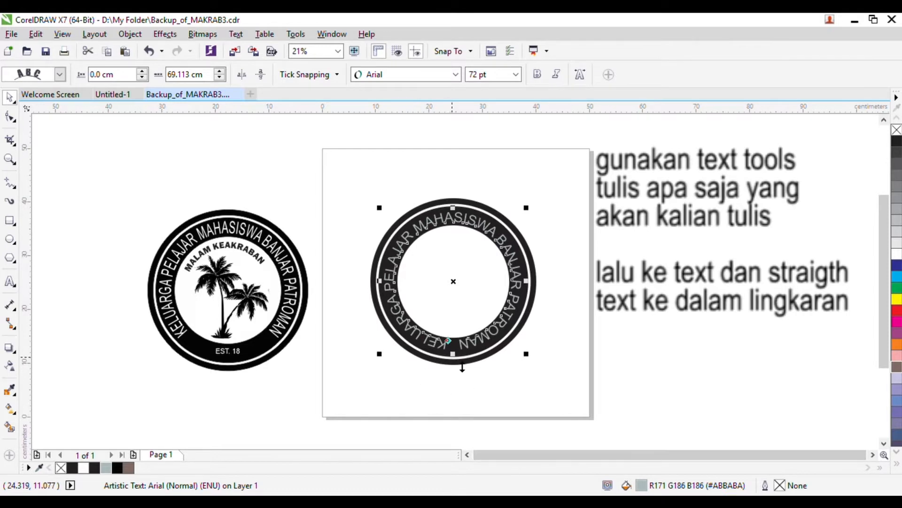
- Try resizing the ring lettering to 74.51 pt and to 44.093 pt, and undo both changes
left_click_drag(386, 218, 380, 202)
left_click_drag(402, 303, 365, 292)
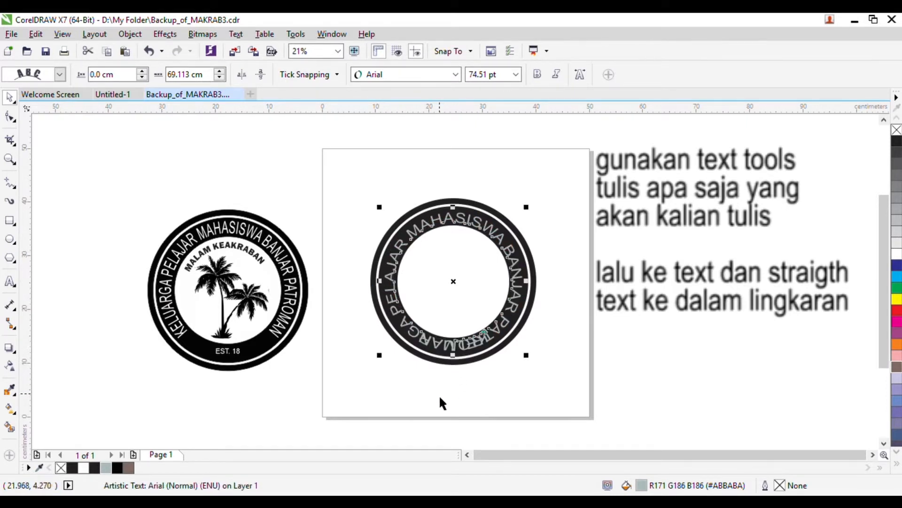
key("ctrl+z")
key("ctrl+z")
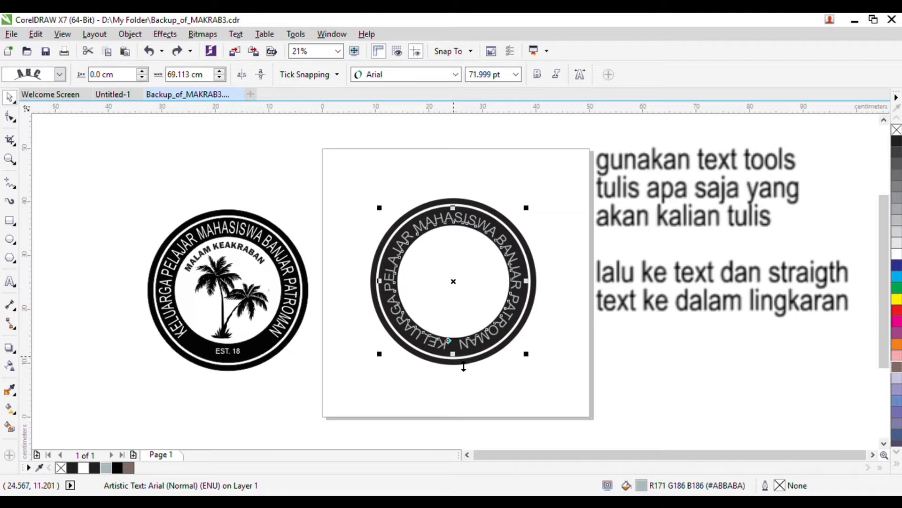
left_click_drag(463, 367, 456, 349)
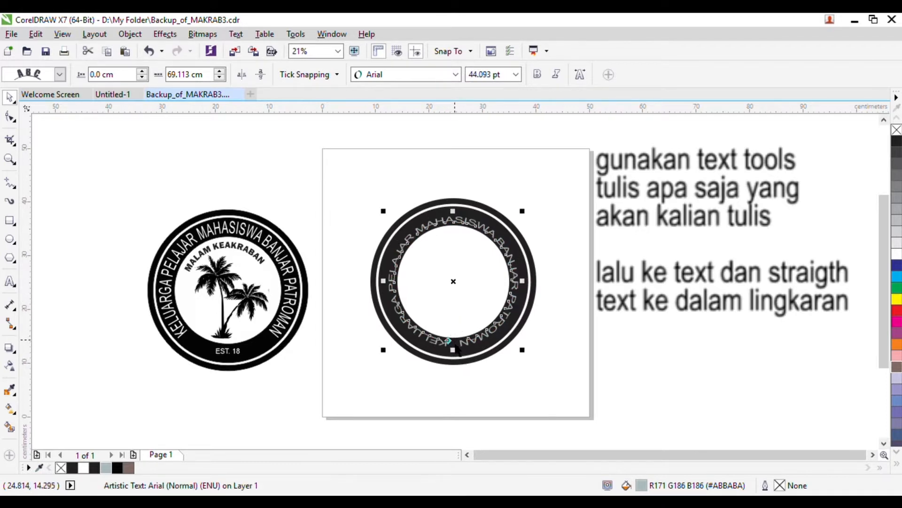
key("ctrl+z")
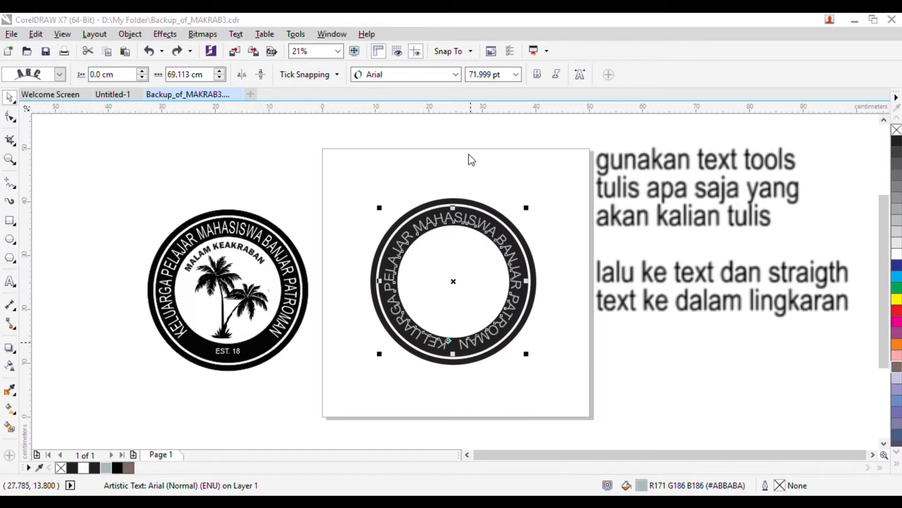
- Compare the lettering with the reference emblem's text and set the new ring lettering's font size to 54 pt
double_click(294, 314)
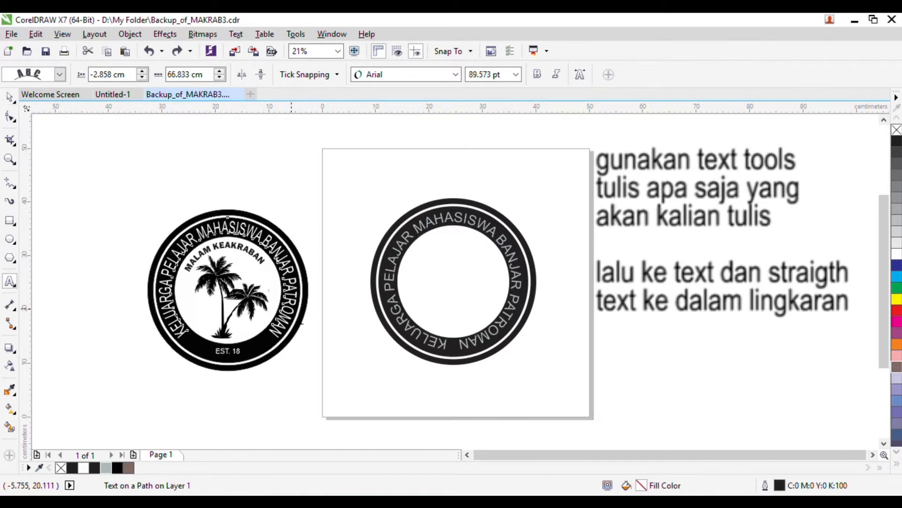
left_click(401, 285)
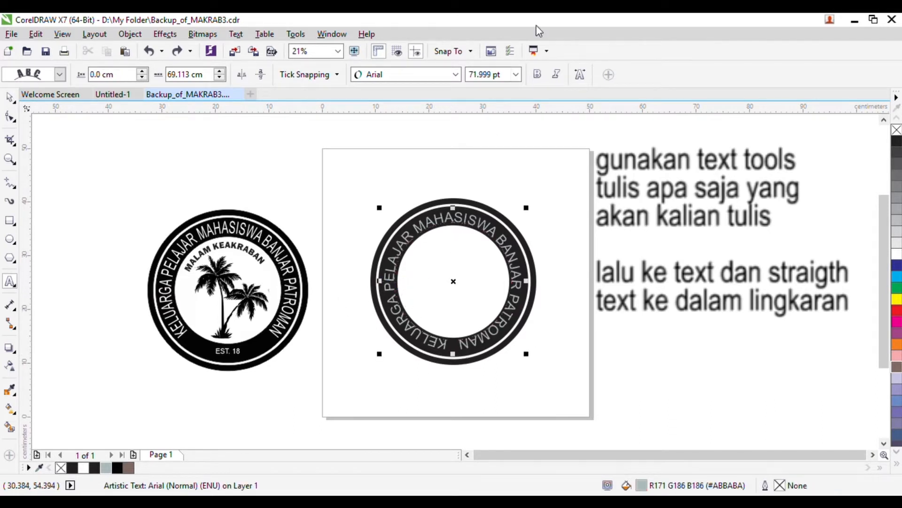
left_click_drag(452, 356, 473, 352)
left_click(457, 358)
left_click(516, 75)
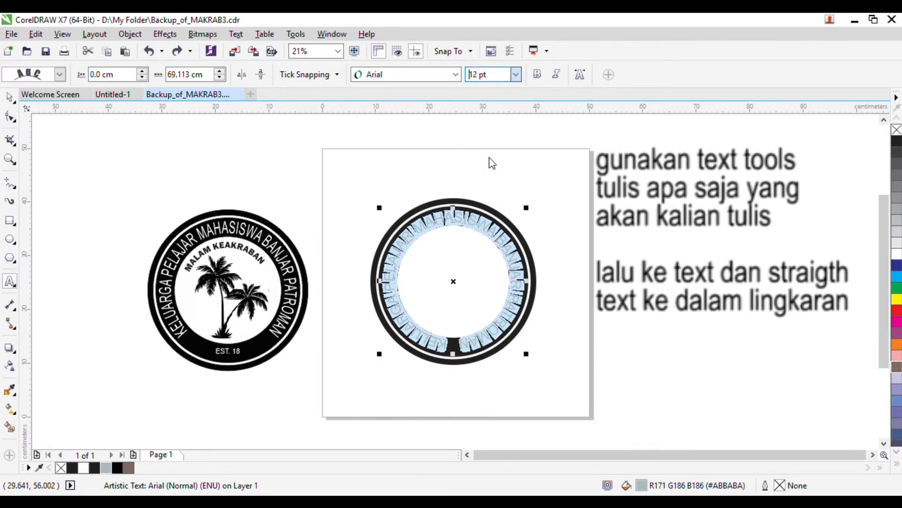
left_click(479, 183)
left_click(516, 75)
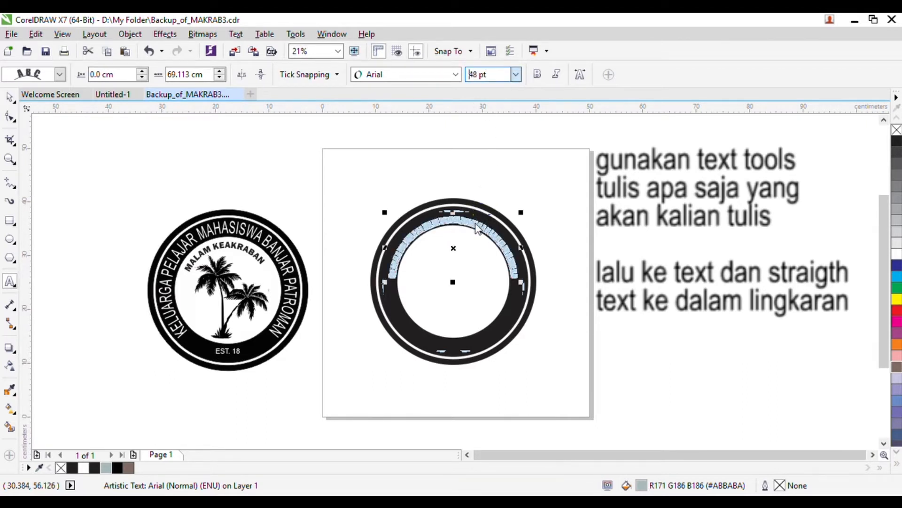
left_click(476, 225)
left_click(516, 77)
left_click(478, 240)
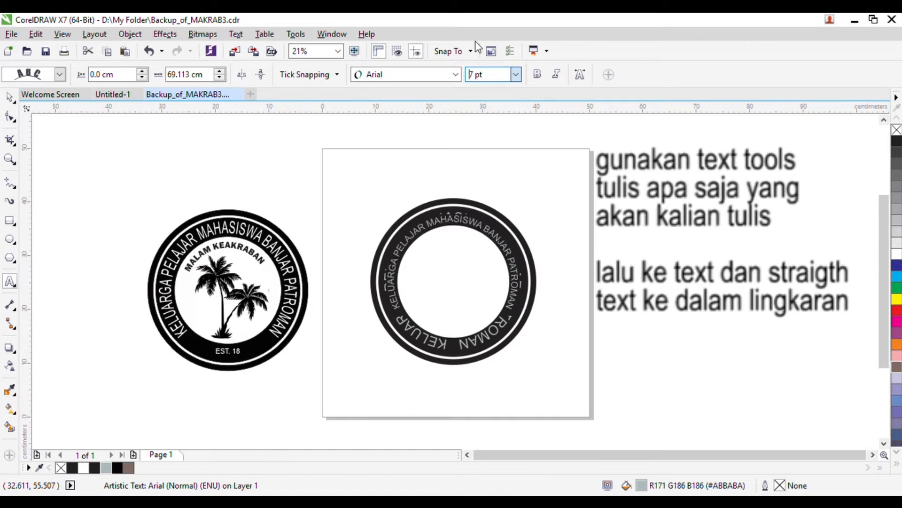
left_click(479, 78)
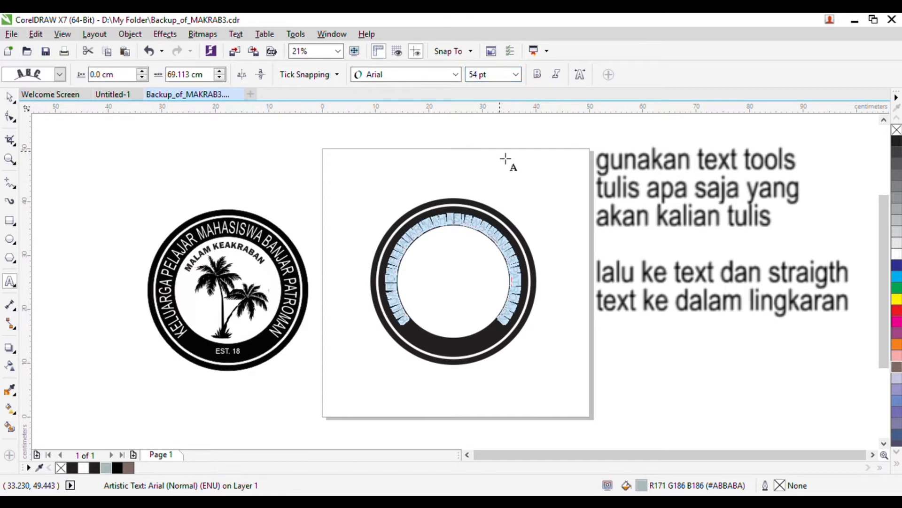
- Stretch the ring lettering taller to fill the black band, to a font size of about 84.4 pt
left_click(14, 100)
mouse_move(383, 209)
left_mouse_down()
mouse_move(395, 202)
mouse_move(372, 191)
mouse_move(387, 209)
left_mouse_up()
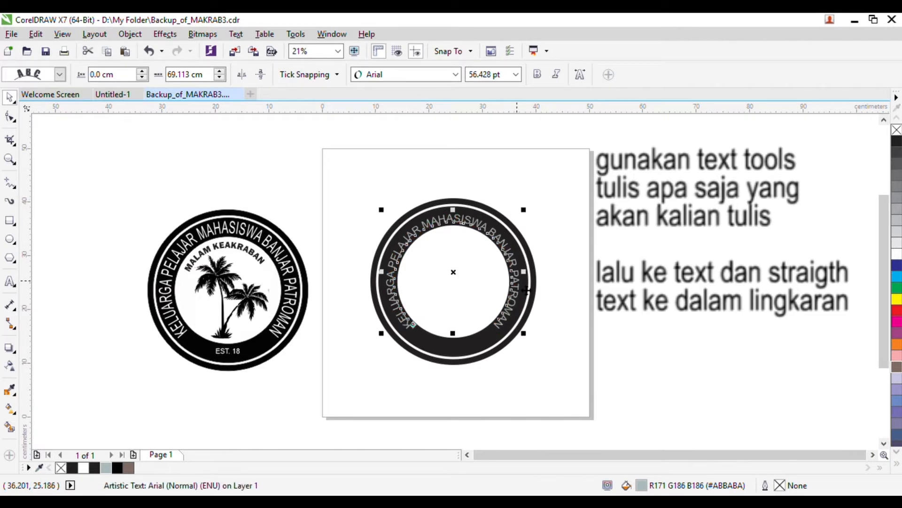
mouse_move(539, 282)
left_mouse_down()
mouse_move(564, 284)
mouse_move(541, 284)
left_mouse_up()
left_click_drag(455, 209, 456, 150)
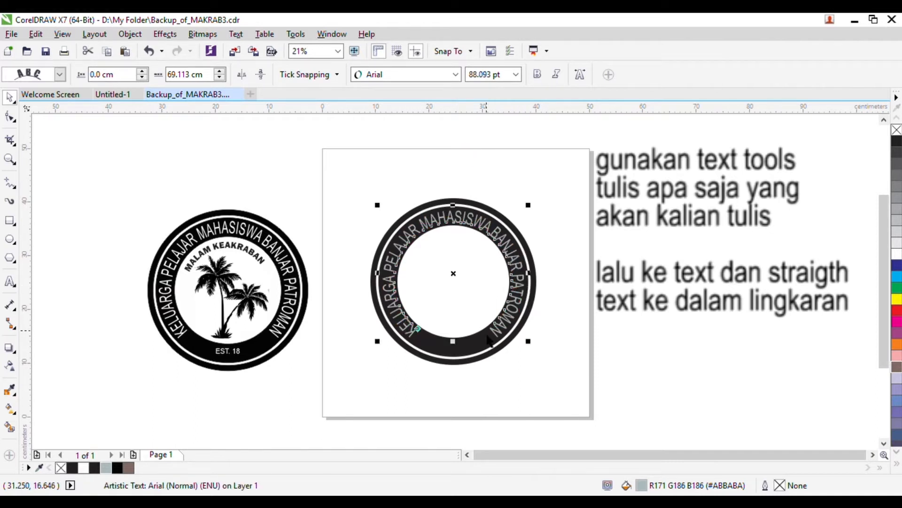
left_click_drag(464, 350, 463, 344)
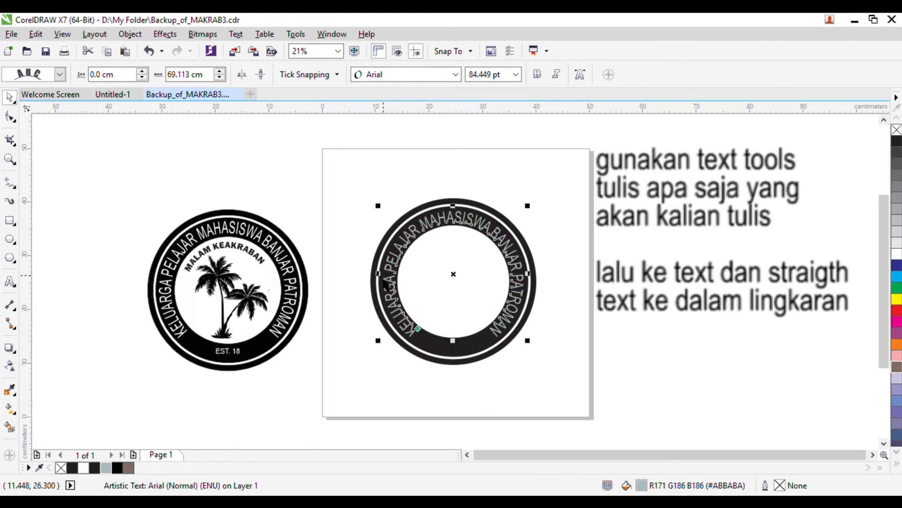
- Convert the 30 pt outline of the 27 cm circle around the ring lettering to an object
left_click(463, 216)
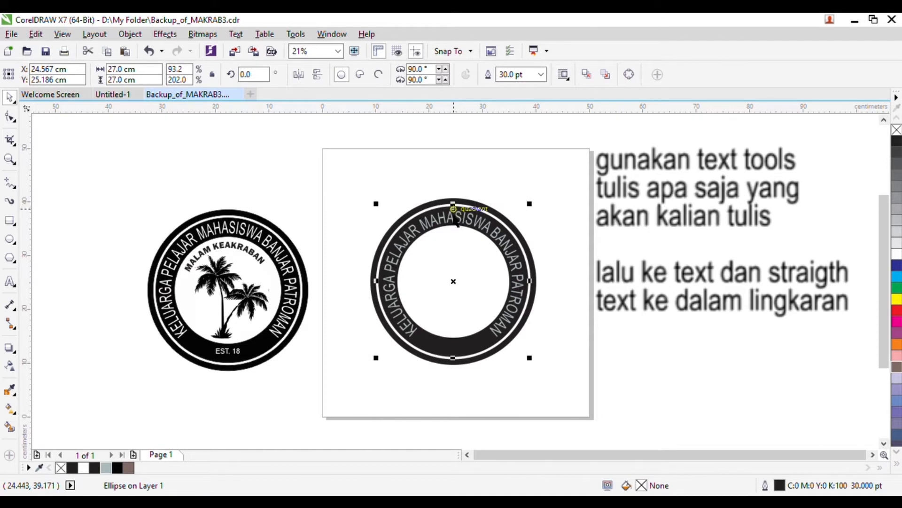
key("ctrl+q")
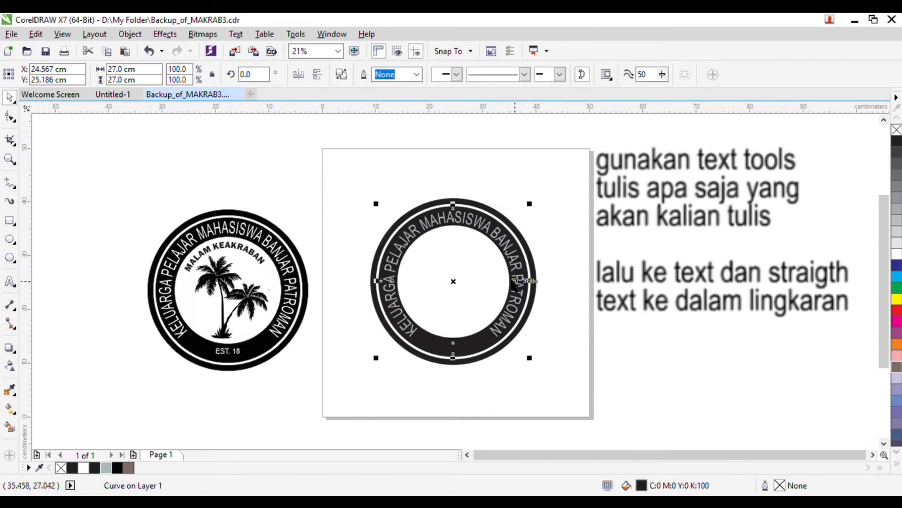
left_click(574, 329)
- Resize the ring lettering in the black band to a font size of about 88.2 pt
left_click(513, 320)
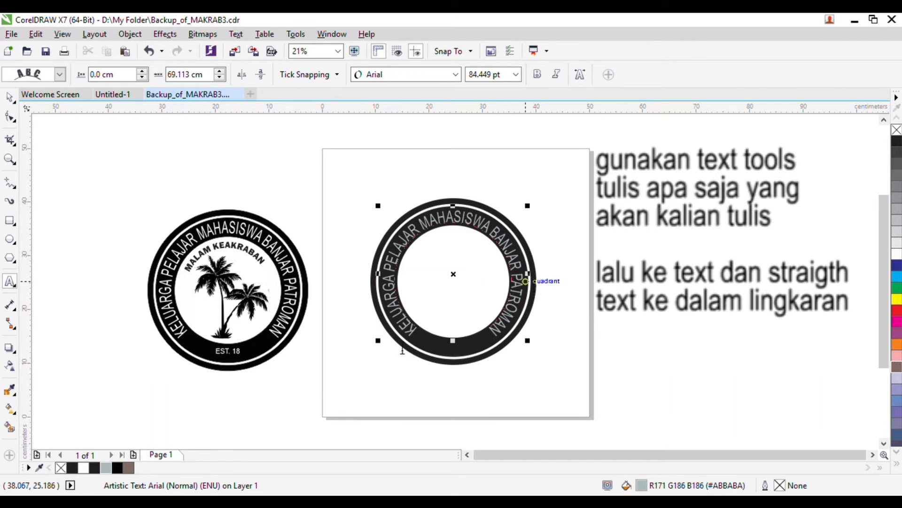
mouse_move(379, 205)
left_mouse_down()
mouse_move(391, 209)
mouse_move(382, 208)
left_mouse_up()
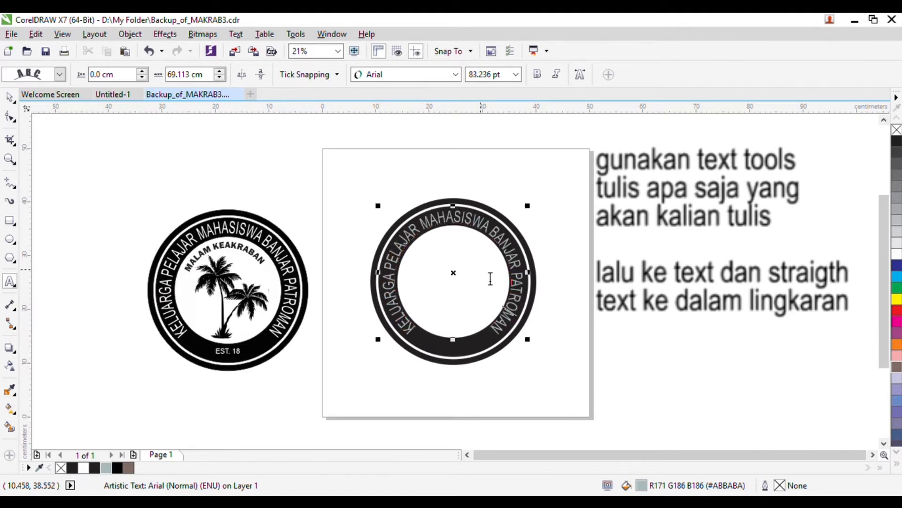
double_click(464, 219)
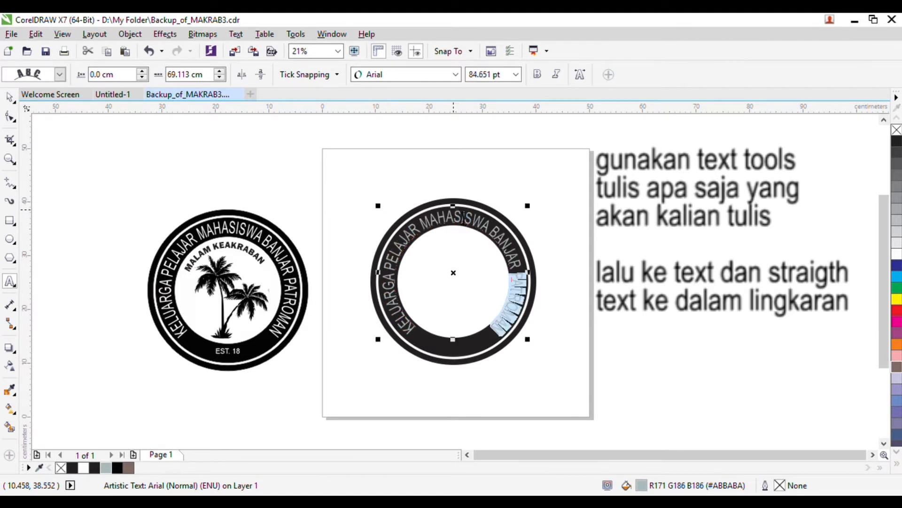
left_click_drag(454, 206, 453, 201)
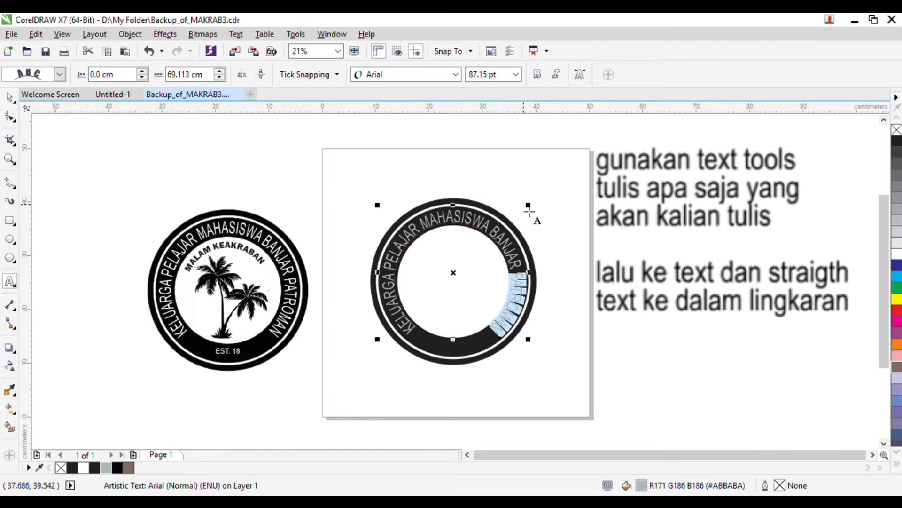
left_click_drag(455, 206, 454, 204)
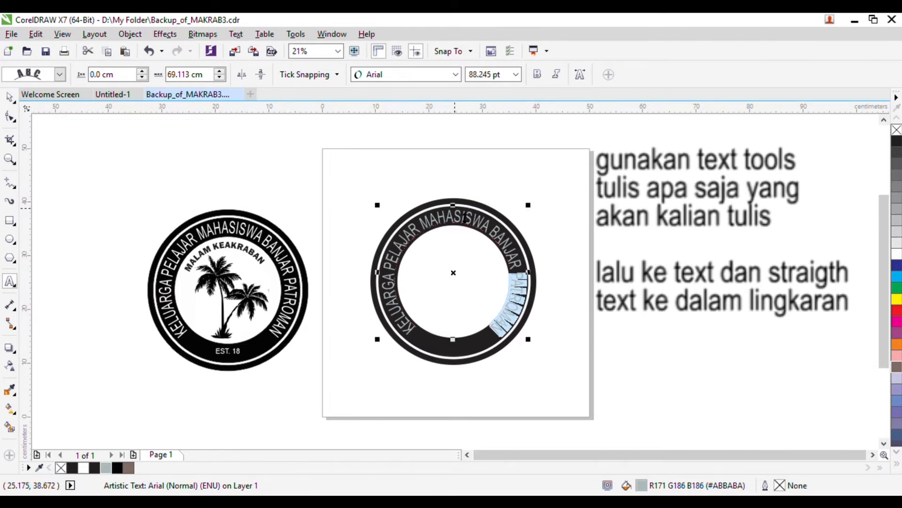
- Recolour all of the ring lettering's characters white and deselect the text
left_click(465, 283)
left_click_drag(420, 348, 528, 369)
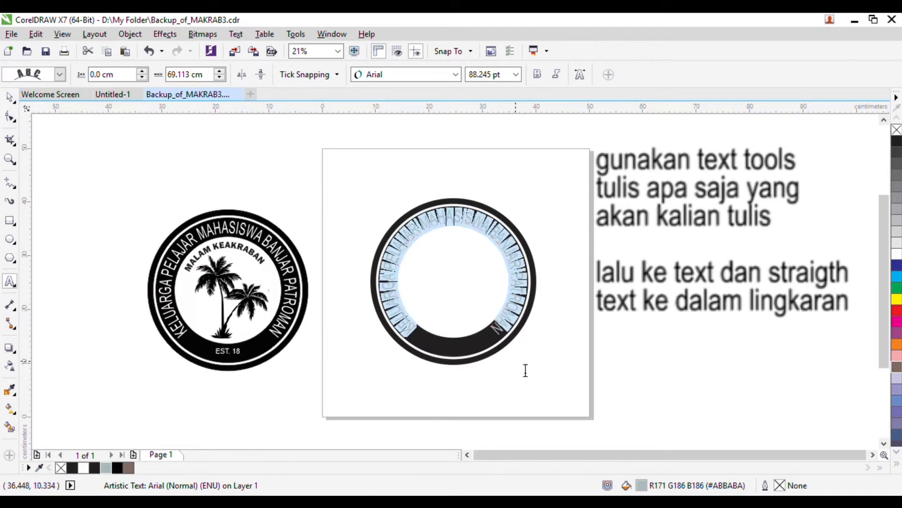
left_click(84, 467)
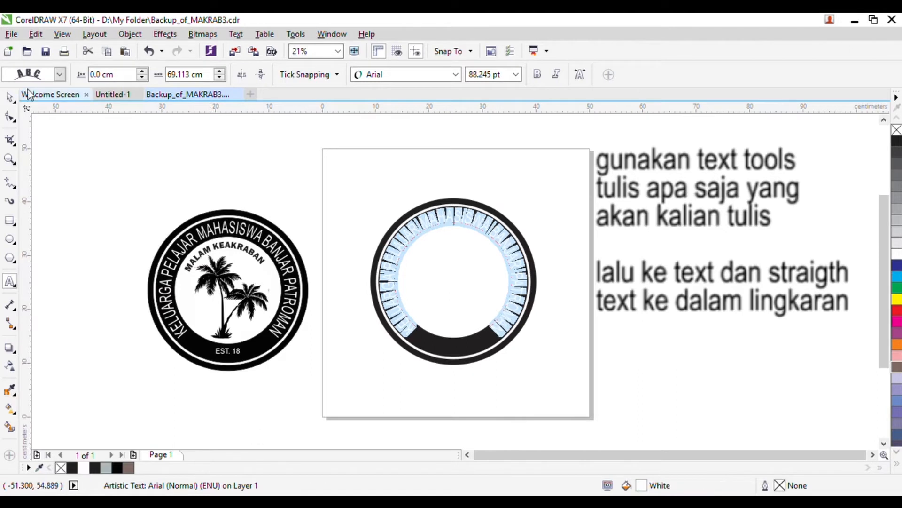
left_click(10, 97)
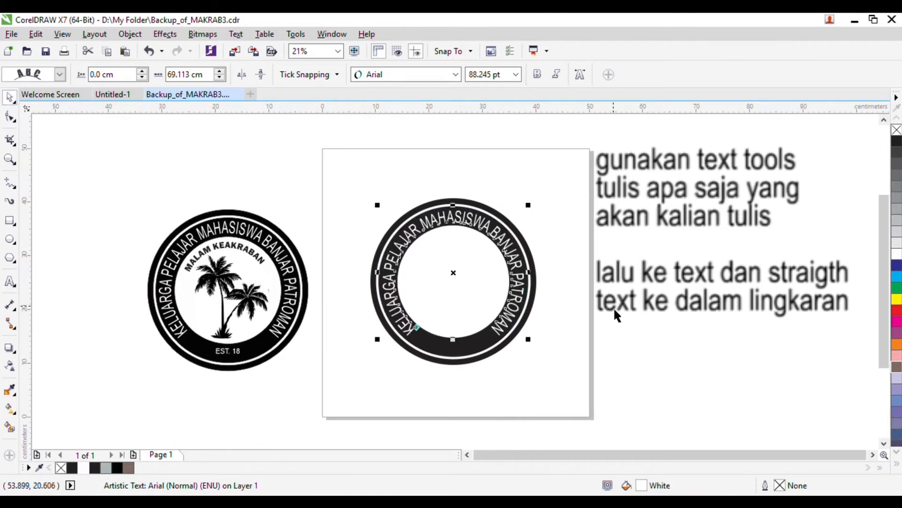
left_click(646, 309)
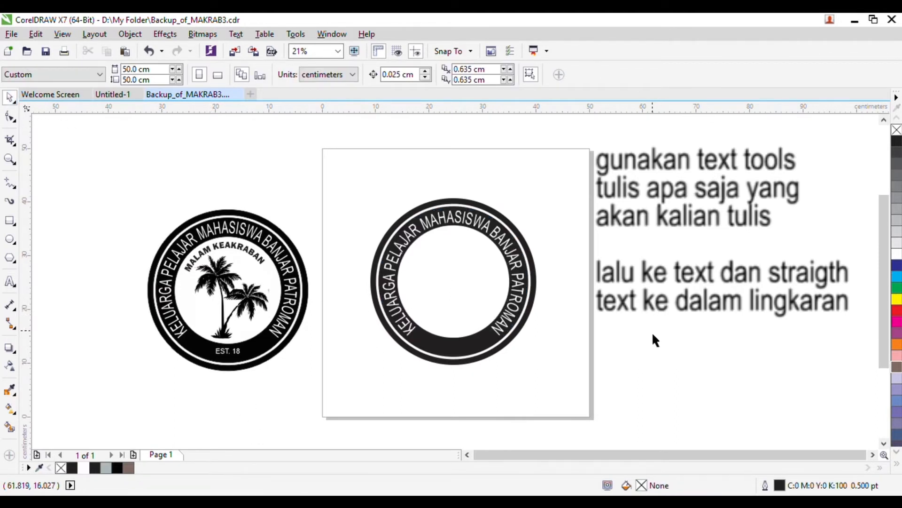
- Place a copy of the reference emblem's palm-tree bitmap inside the new emblem's white inner circle
left_click(226, 310)
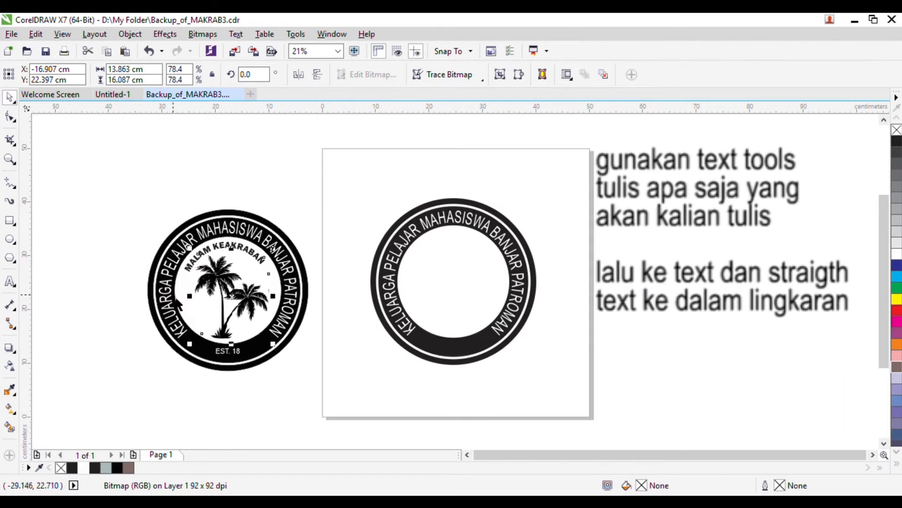
left_click_drag(245, 308, 468, 299)
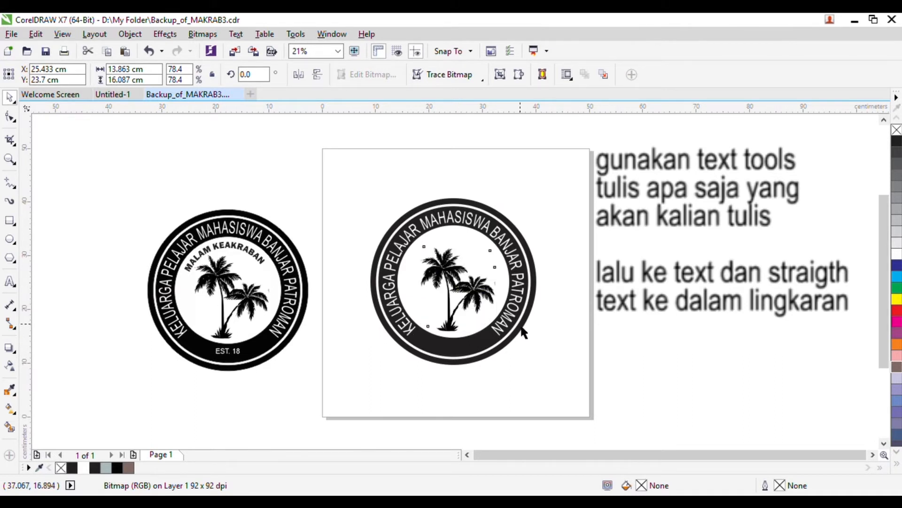
left_click(621, 342)
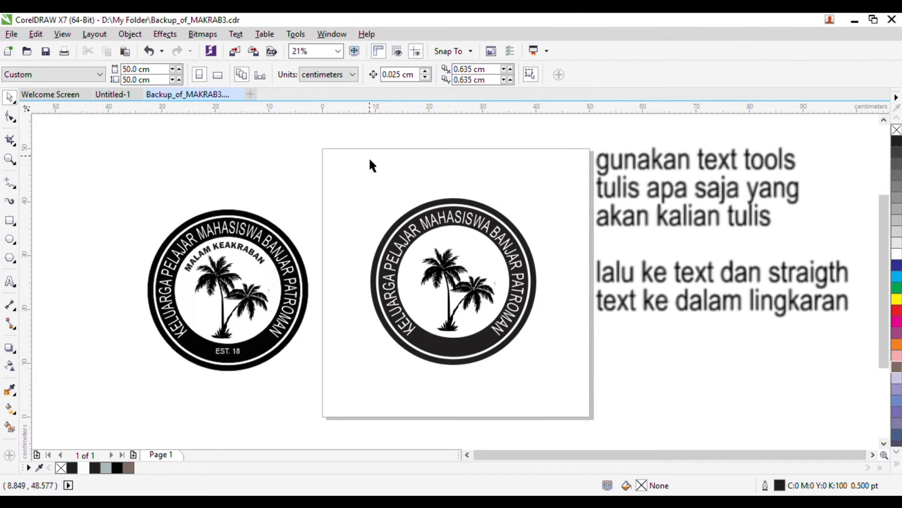
- Add the text "MALAM KEAKRABAN" in Arial beside the new emblem and enlarge it to about 41.4 pt
left_click(9, 281)
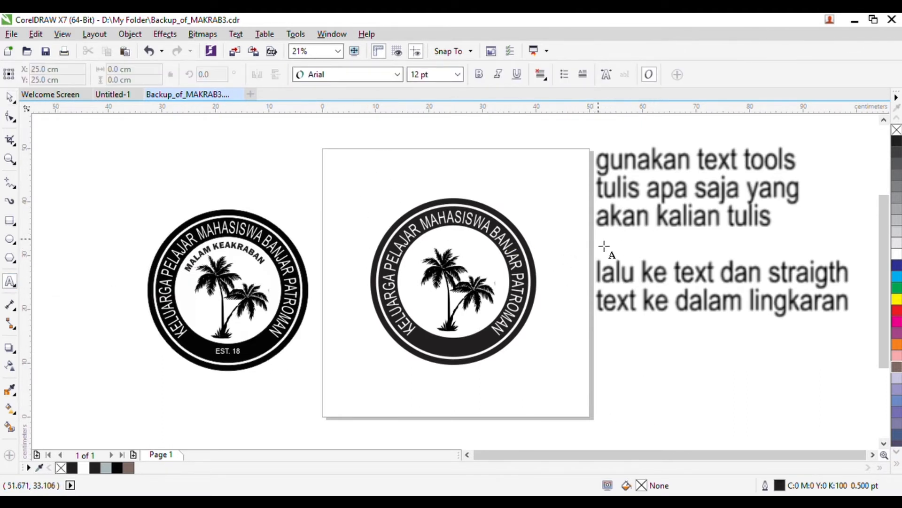
left_click(547, 206)
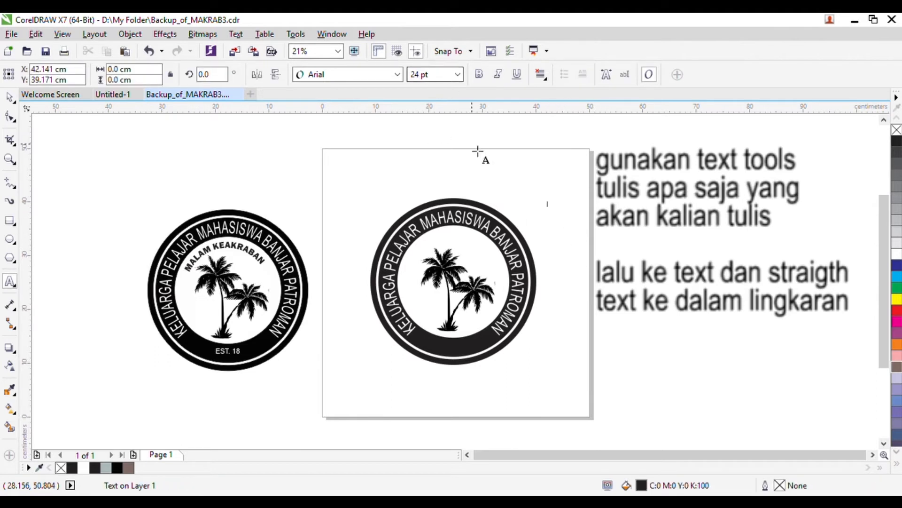
type("MALAM KEAKRABAN")
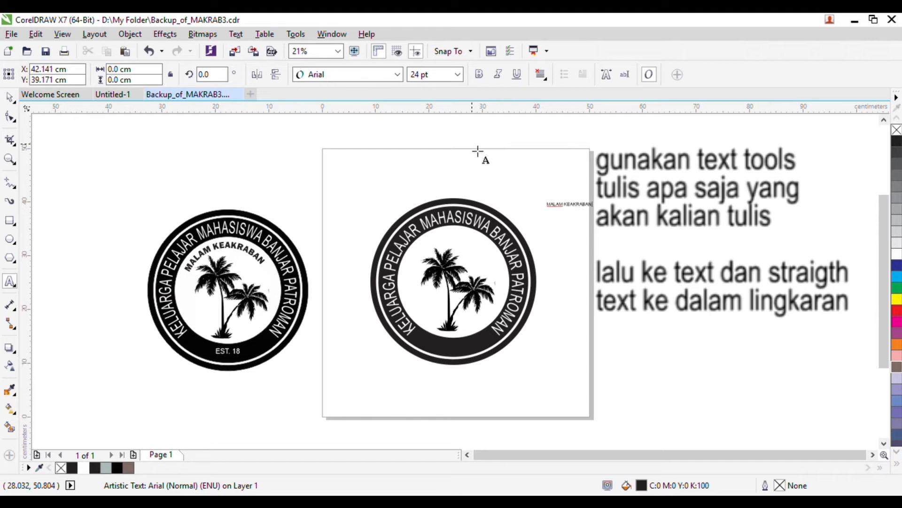
key("Escape")
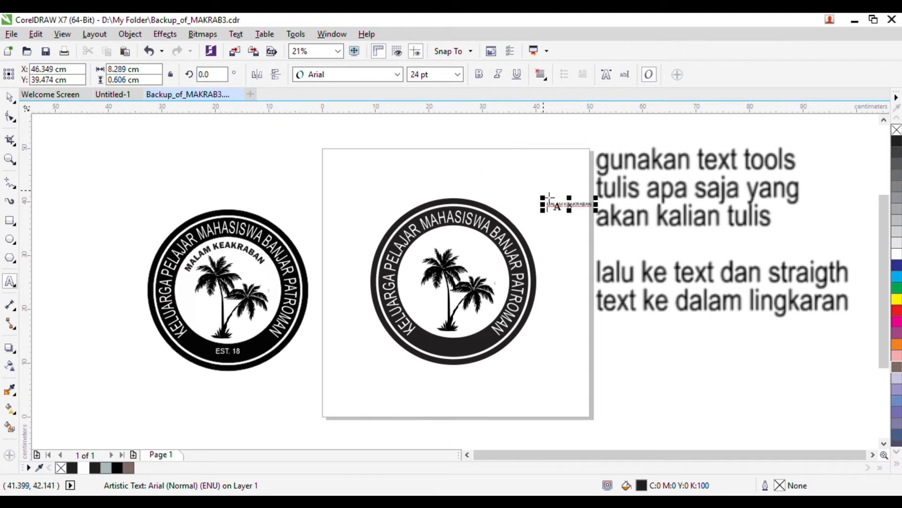
left_click(62, 155)
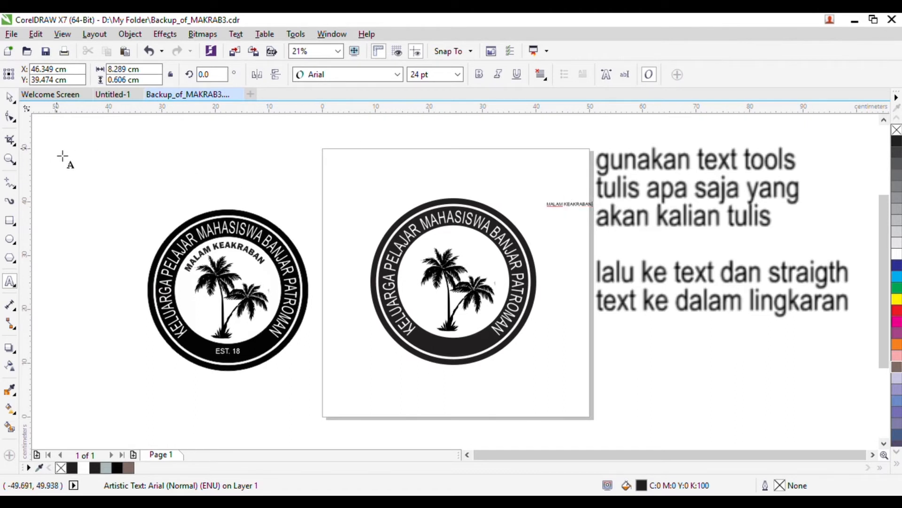
left_click(9, 98)
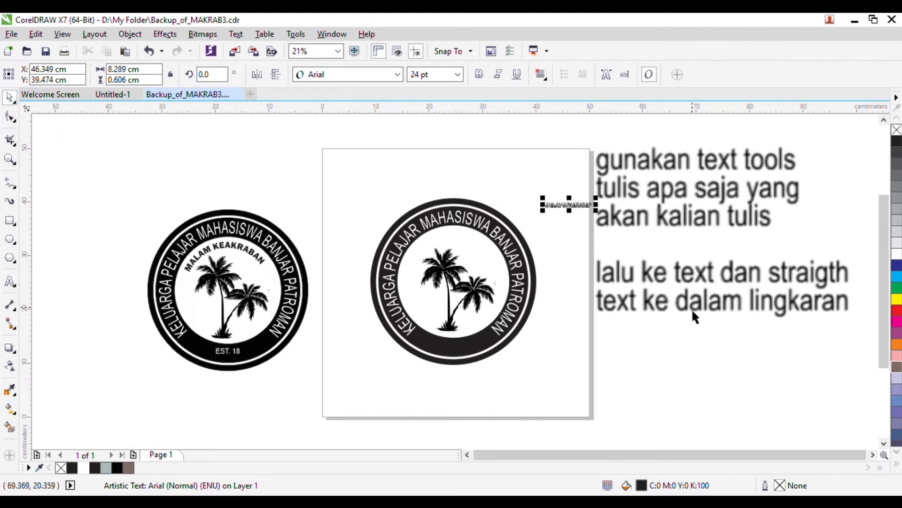
left_click_drag(542, 197, 518, 187)
left_click(592, 207)
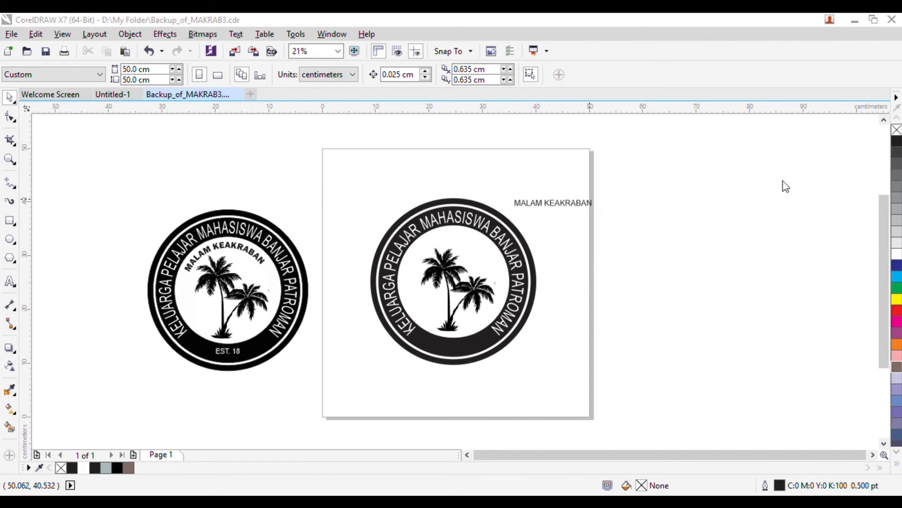
- Change the font of the whole "MALAM KEAKRABAN" text to Franklin Gothic Heavy
double_click(518, 205)
left_click_drag(514, 205, 625, 210)
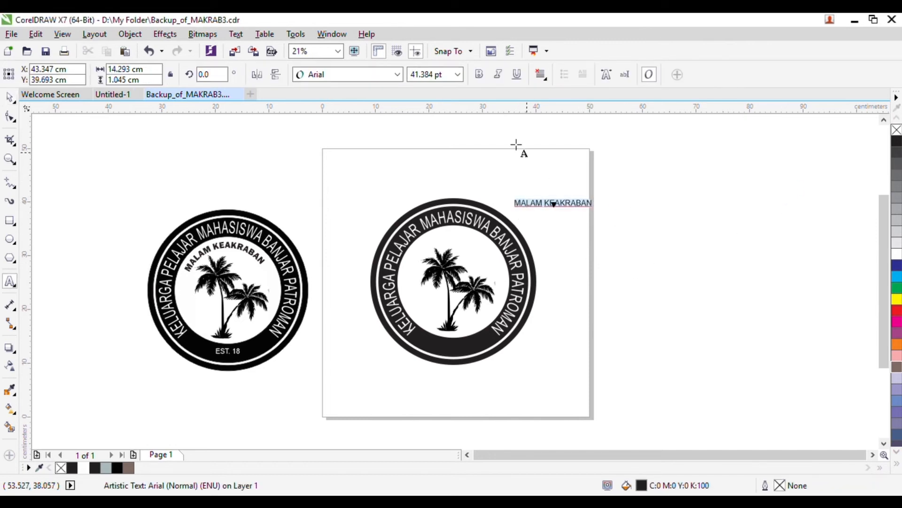
left_click(397, 79)
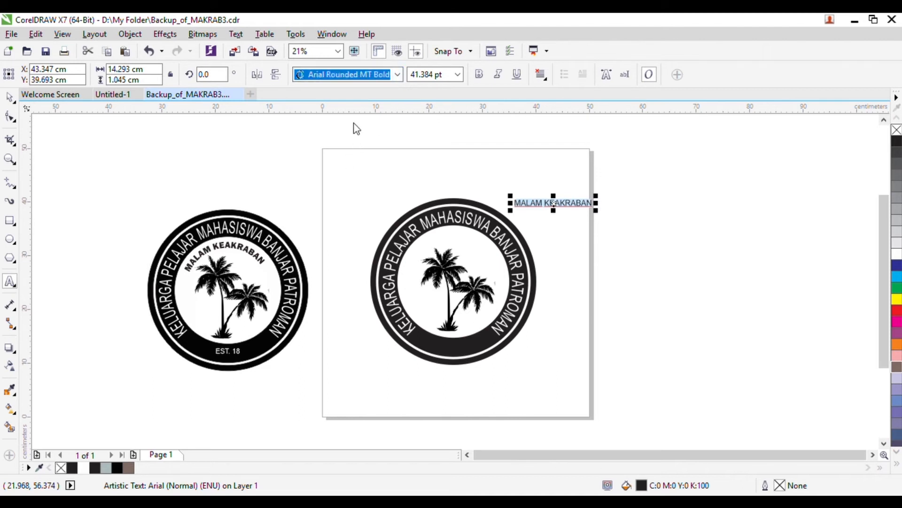
key("Return")
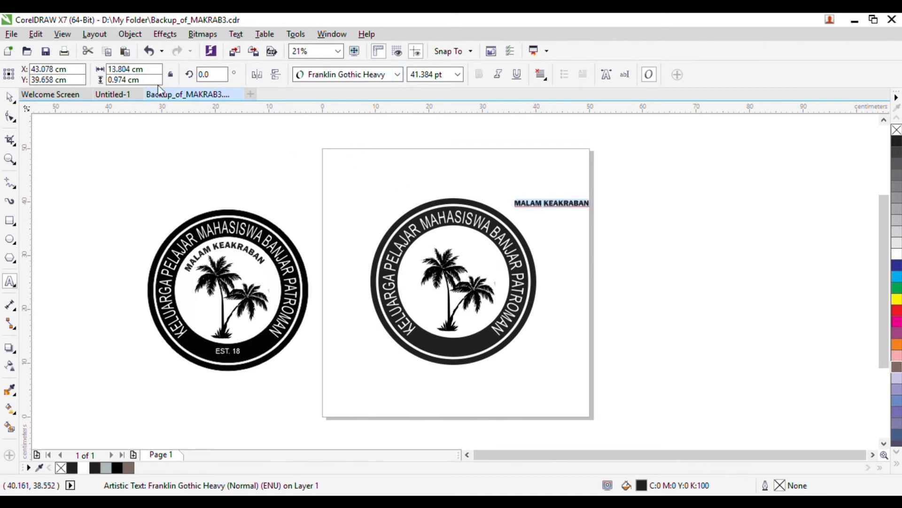
left_click(10, 97)
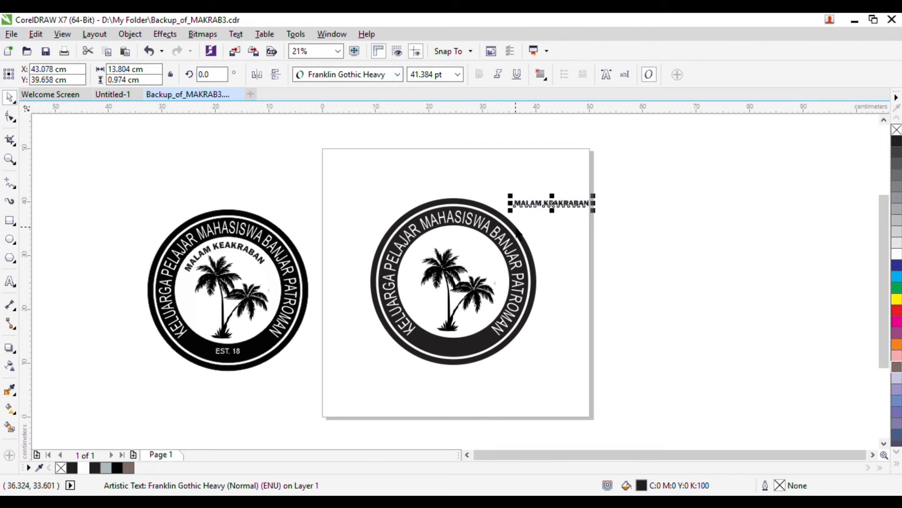
- Fit "MALAM KEAKRABAN" to a circular path above the palm trees, offset -2.54 cm, and enlarge it to about 65 pt
left_click_drag(536, 212, 434, 250)
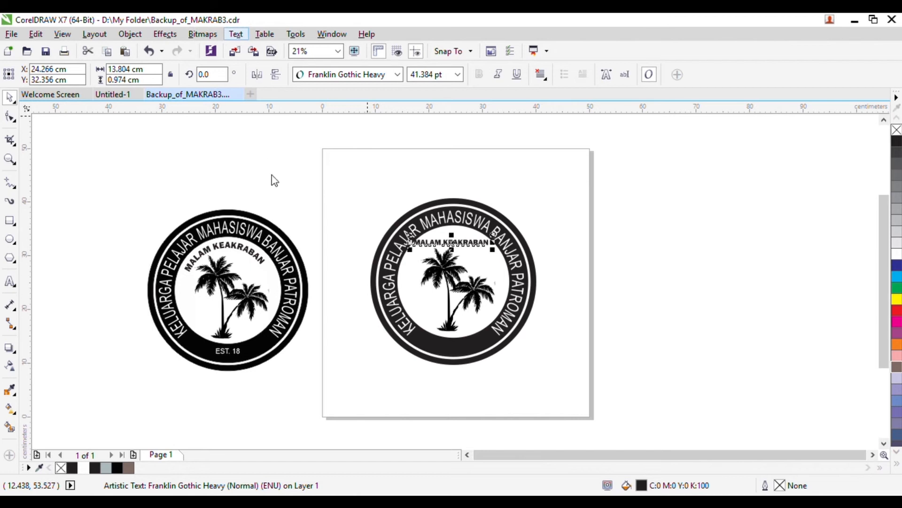
left_click(277, 253)
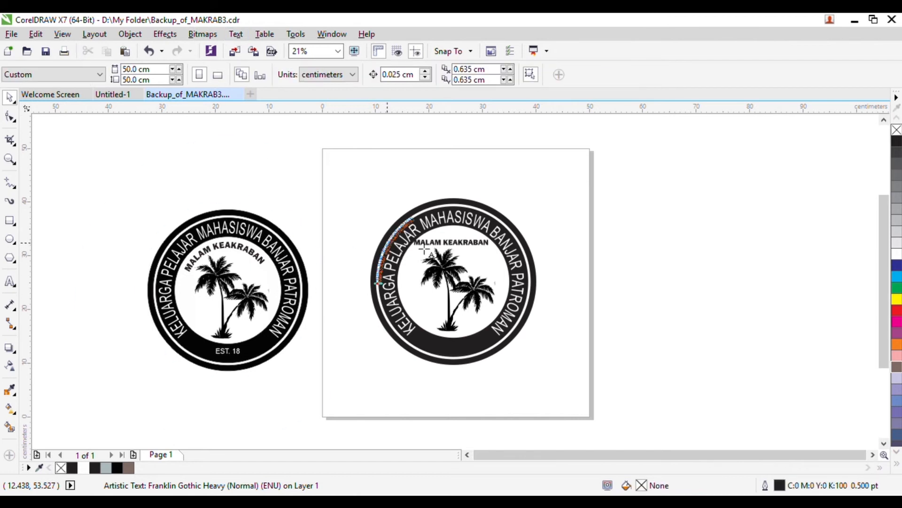
left_click(471, 248)
mouse_move(453, 226)
left_mouse_down()
mouse_move(453, 214)
mouse_move(453, 224)
mouse_move(464, 224)
left_mouse_up()
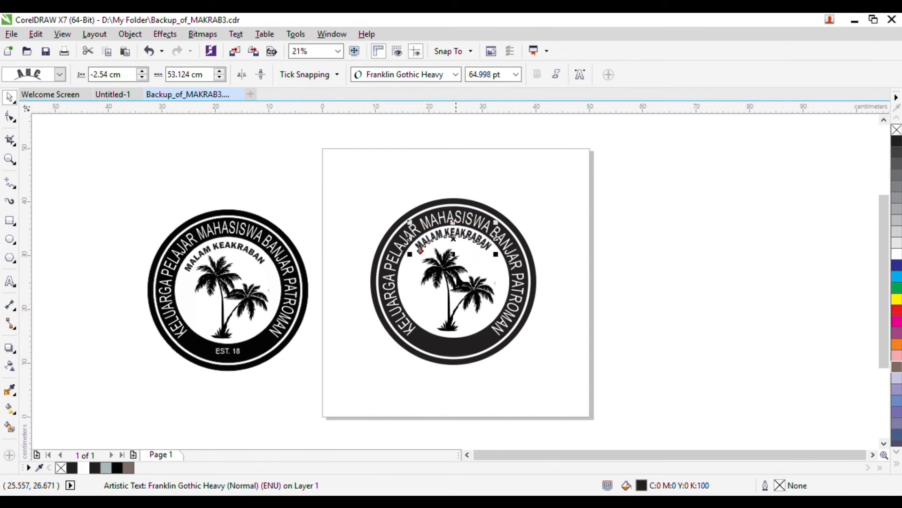
left_click(638, 269)
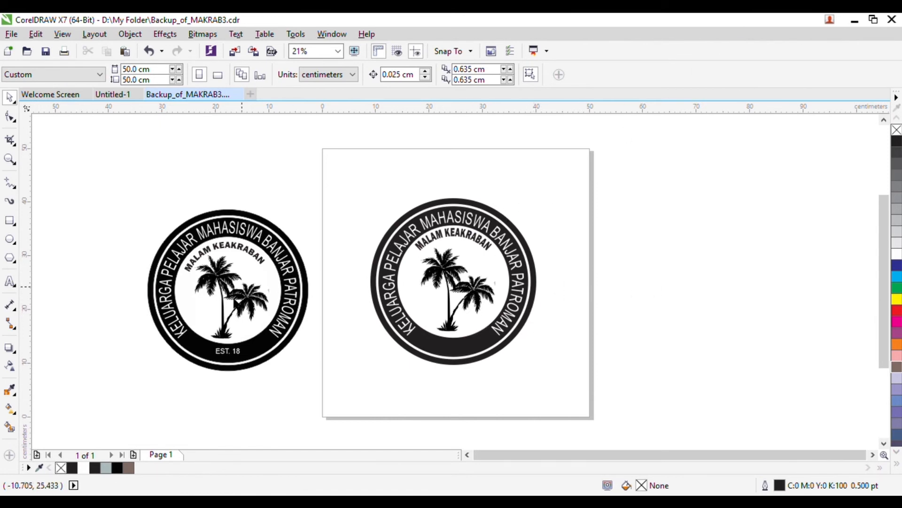
- Add the text "EST. 18" in Arial outside the page beside the emblem and enlarge it to about 39.1 pt
left_click(10, 285)
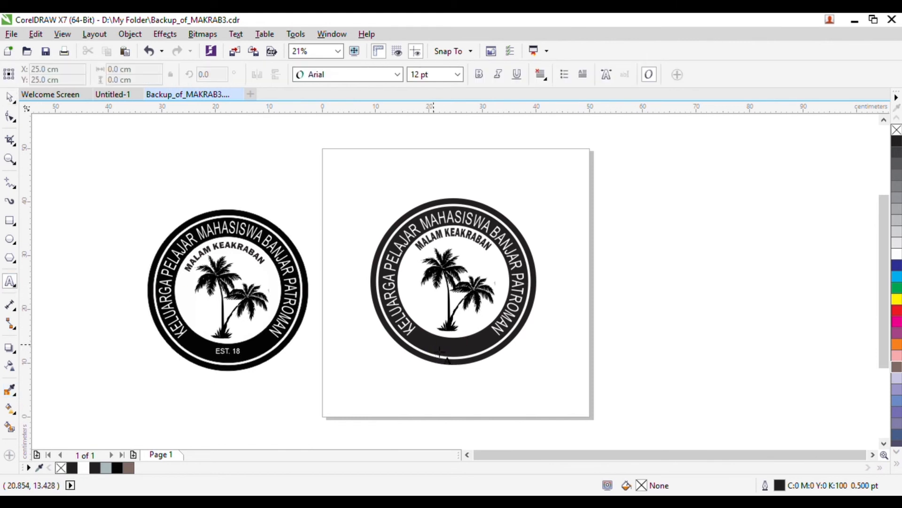
left_click(647, 295)
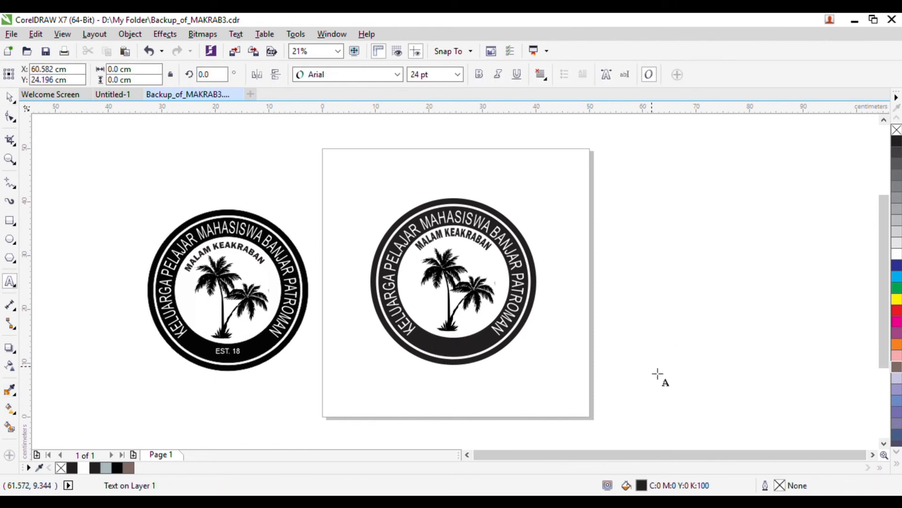
type("EST. 18")
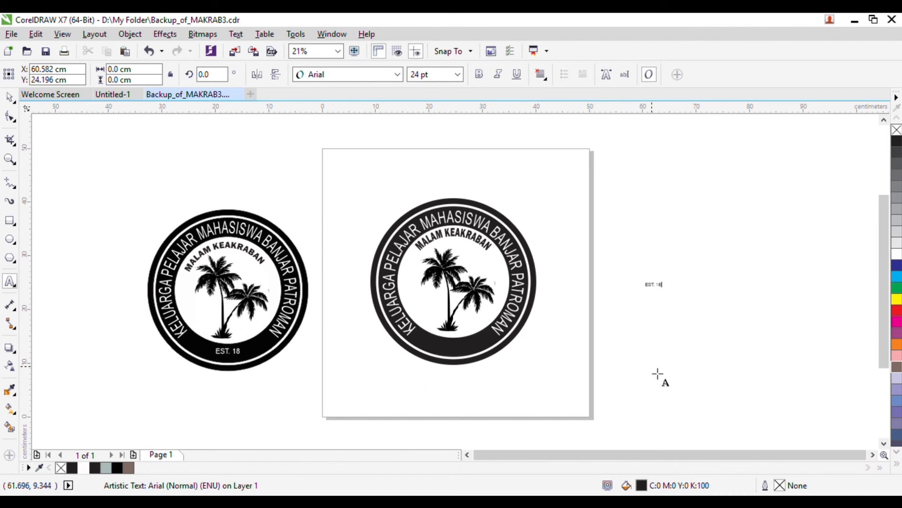
left_click(10, 97)
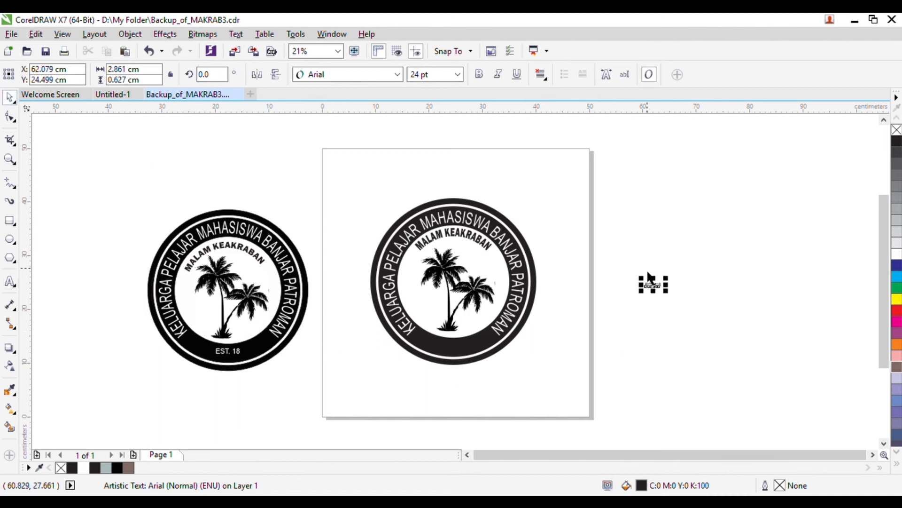
left_click_drag(640, 277, 631, 275)
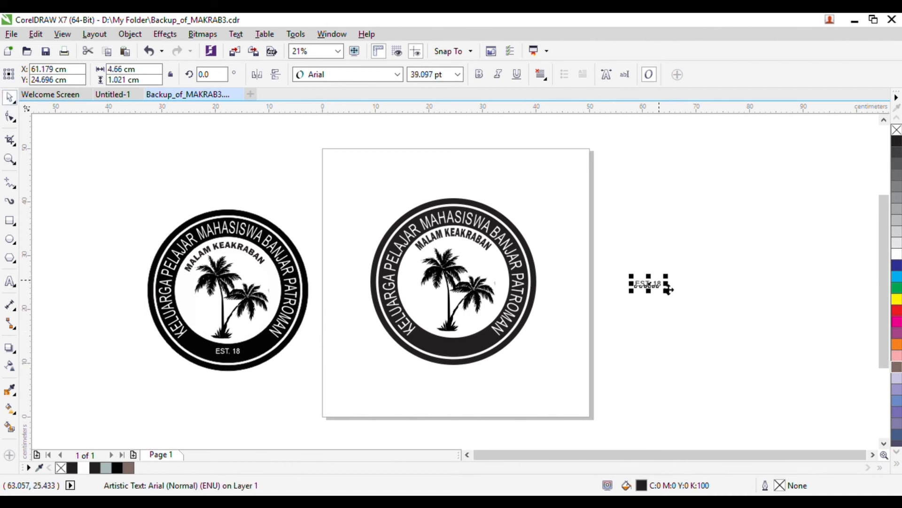
- Fill the whole "EST. 18" text with white and place it on the black band below the palm trees
double_click(659, 283)
left_click_drag(672, 292, 635, 286)
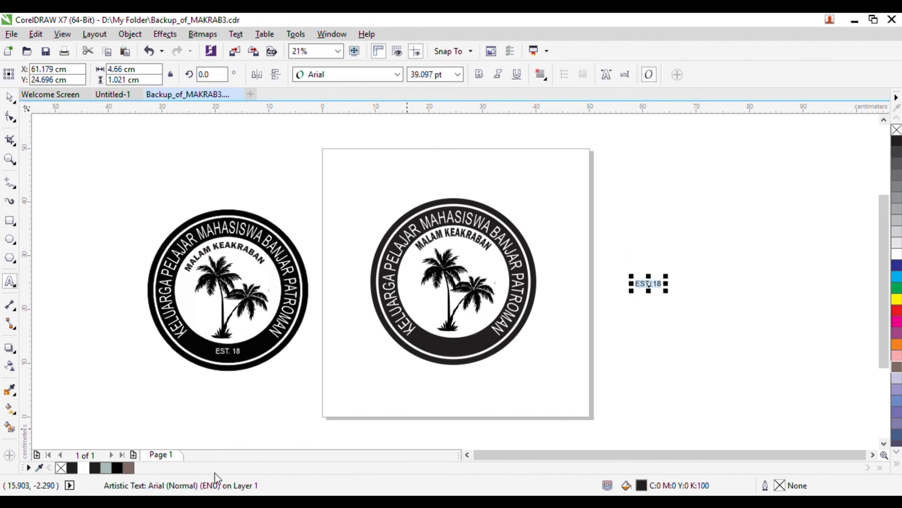
left_click(83, 467)
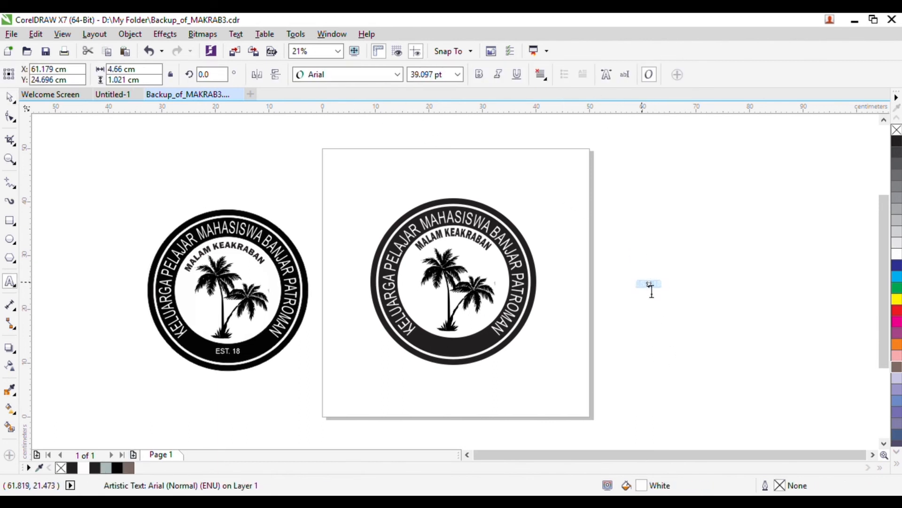
double_click(649, 290)
left_click_drag(659, 295, 462, 354)
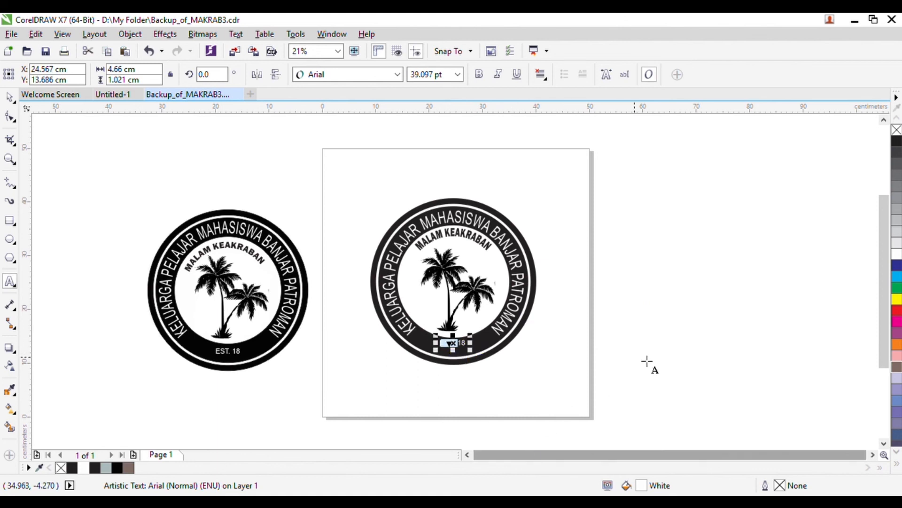
left_click(660, 372)
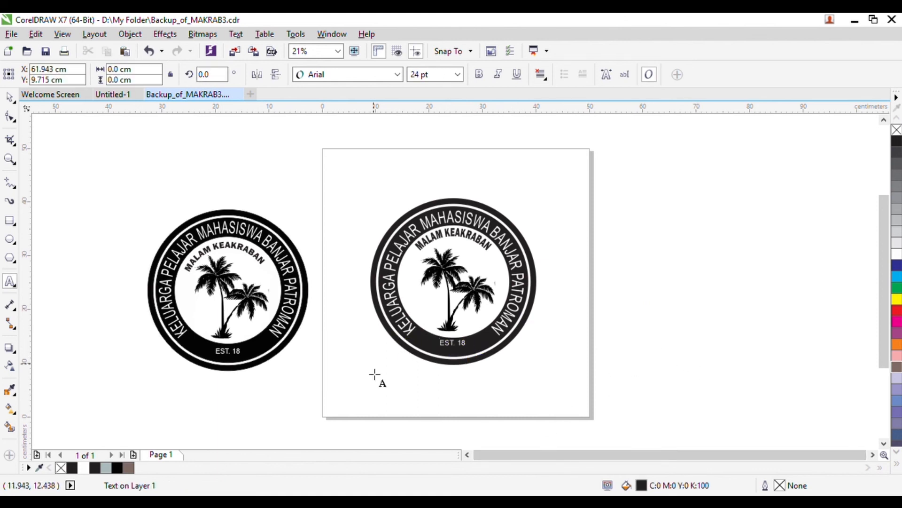
- Nudge the "EST. 18" text straight down about 0.4 cm within the emblem's lower black band and deselect it
left_click(10, 96)
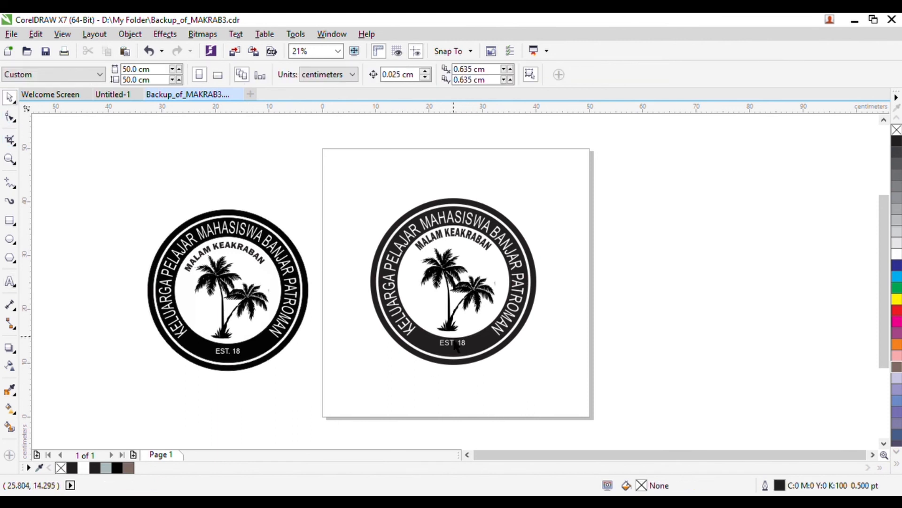
left_click(453, 348)
key("Down")
key("Down")
key("Down")
key("Down")
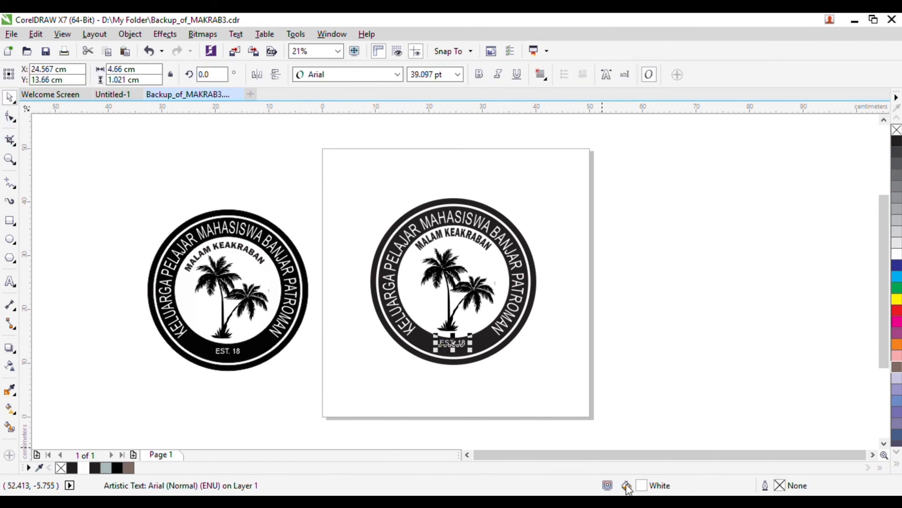
key("Down")
key("Down")
key("Down")
key("Down")
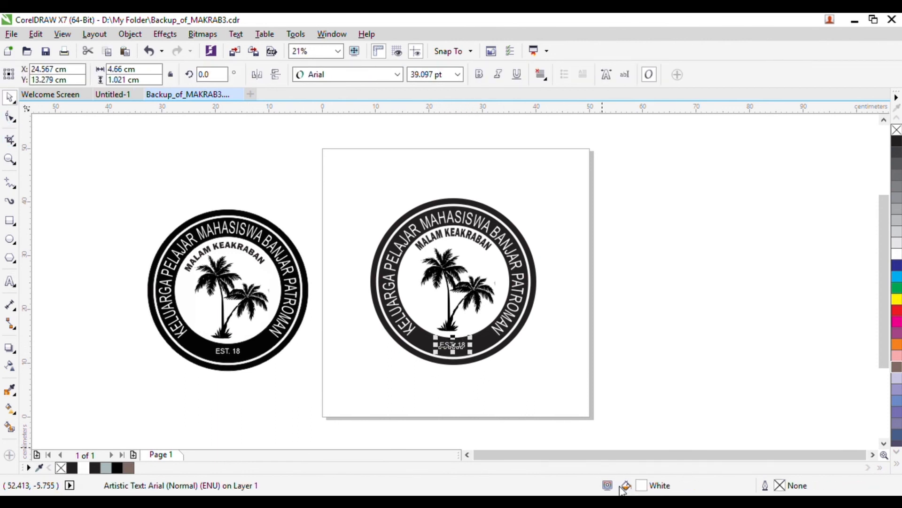
left_click(679, 384)
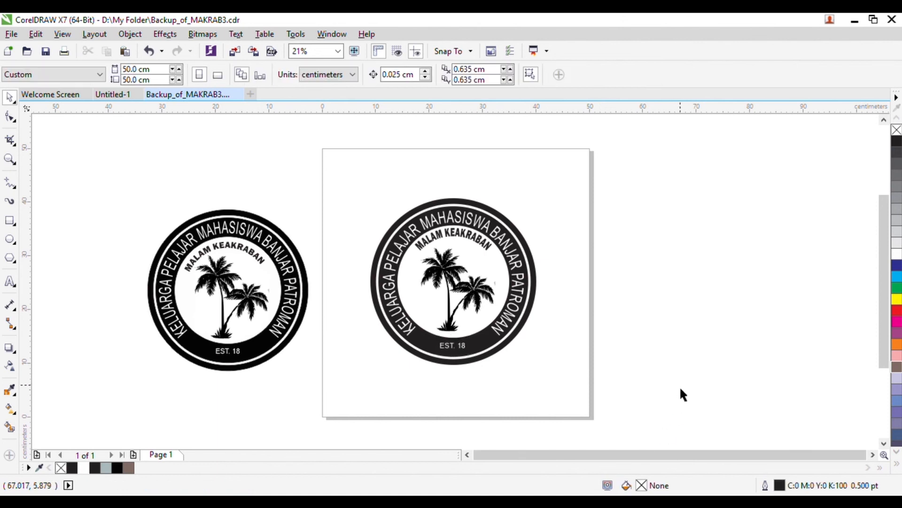